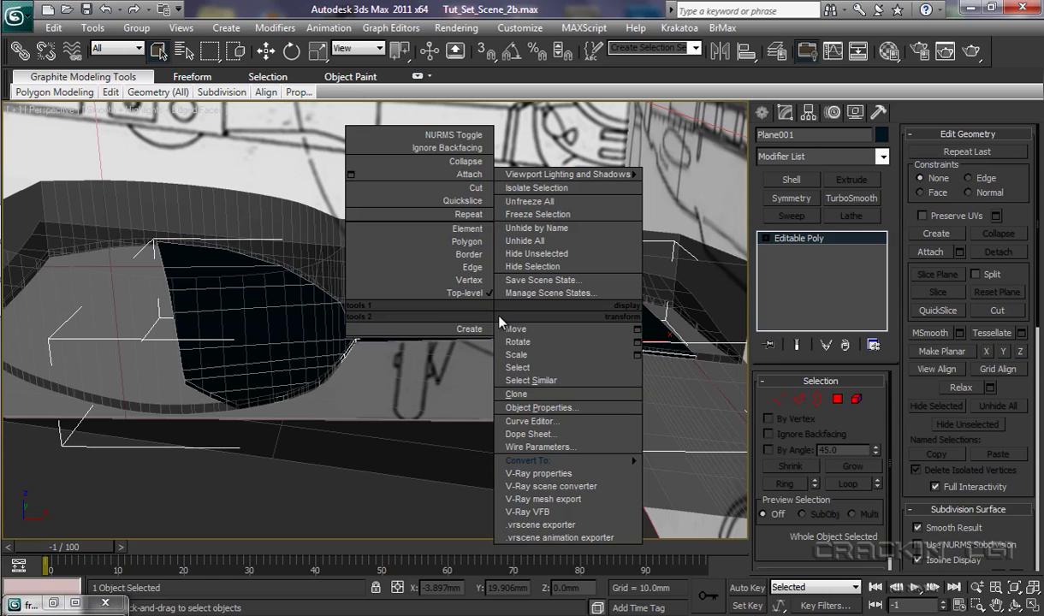
Hide the selected fuselage-side mesh and frame the landing-gear wheel of the side blueprint in the Left view
click(532, 266)
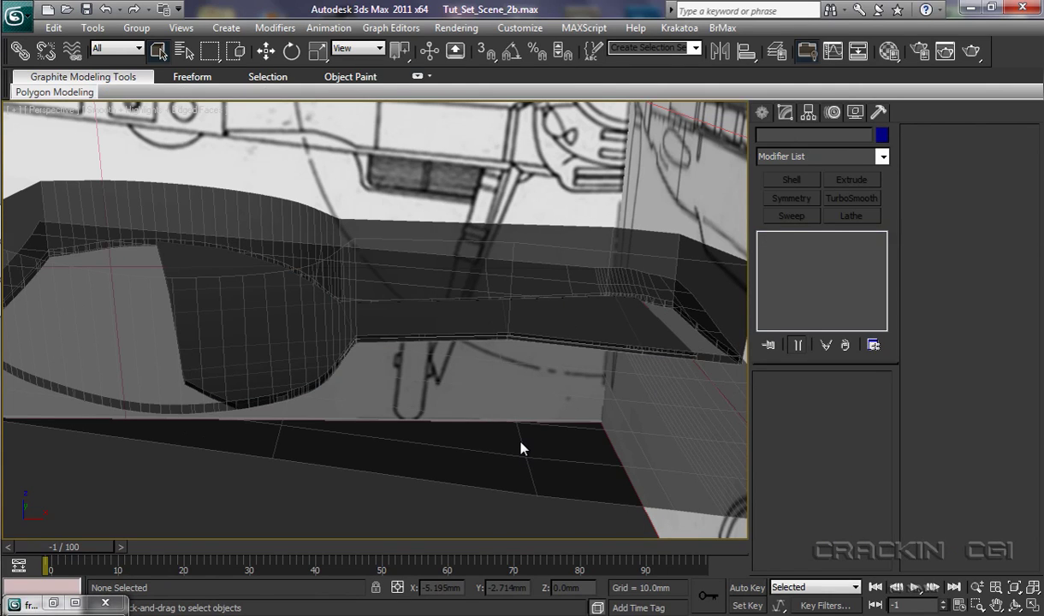
key(l)
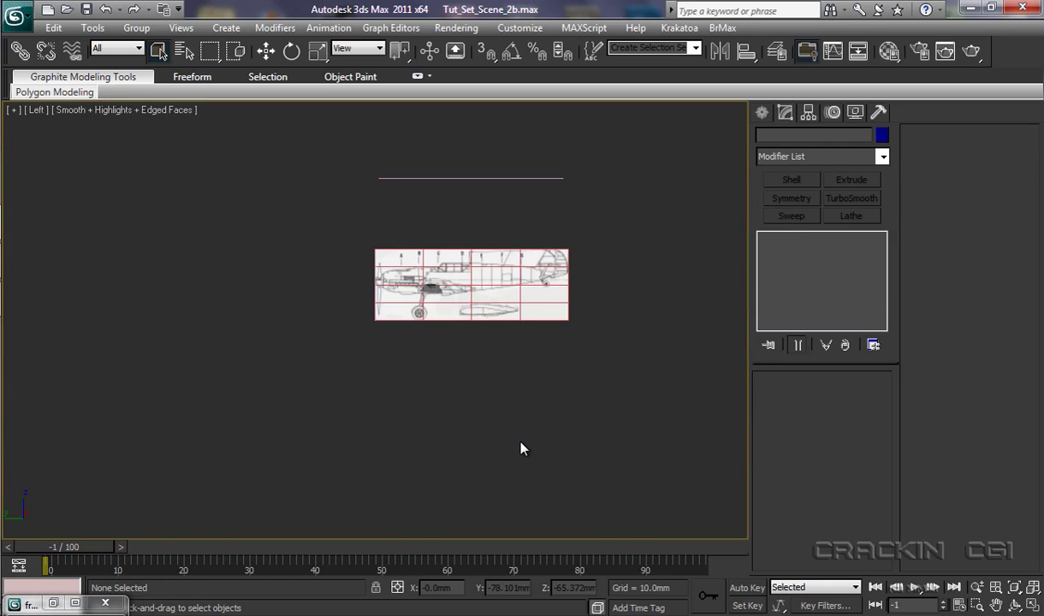
scroll(511, 450, up, 7)
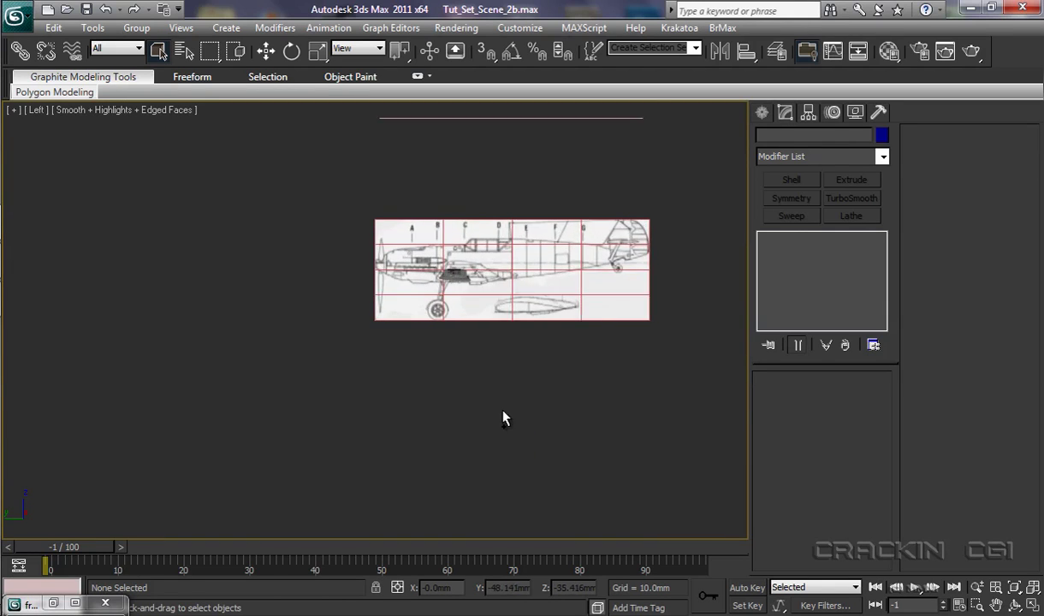
middle_drag(610, 343, 403, 399)
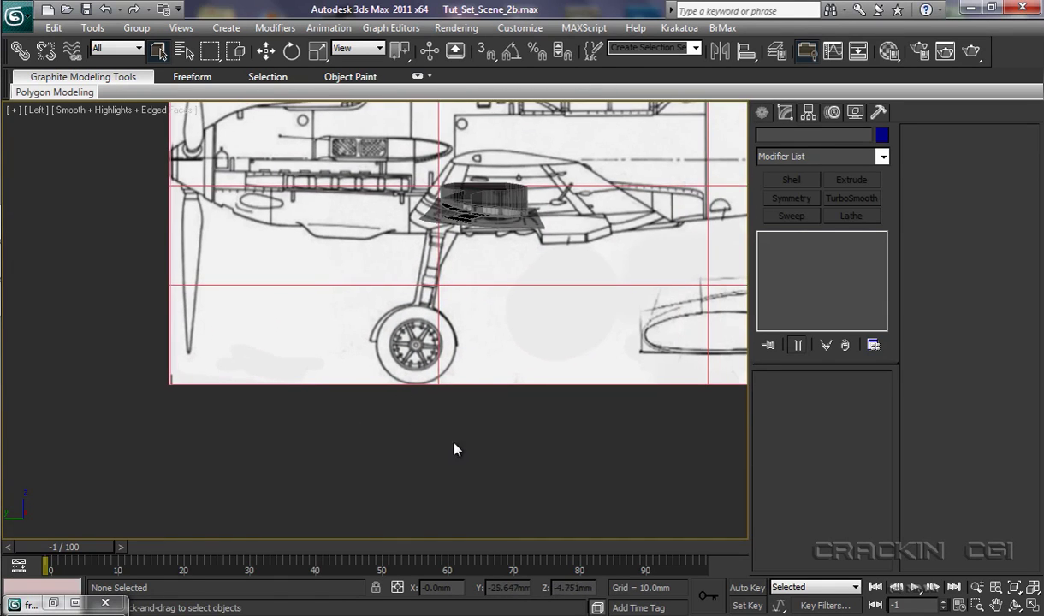
scroll(441, 428, up, 8)
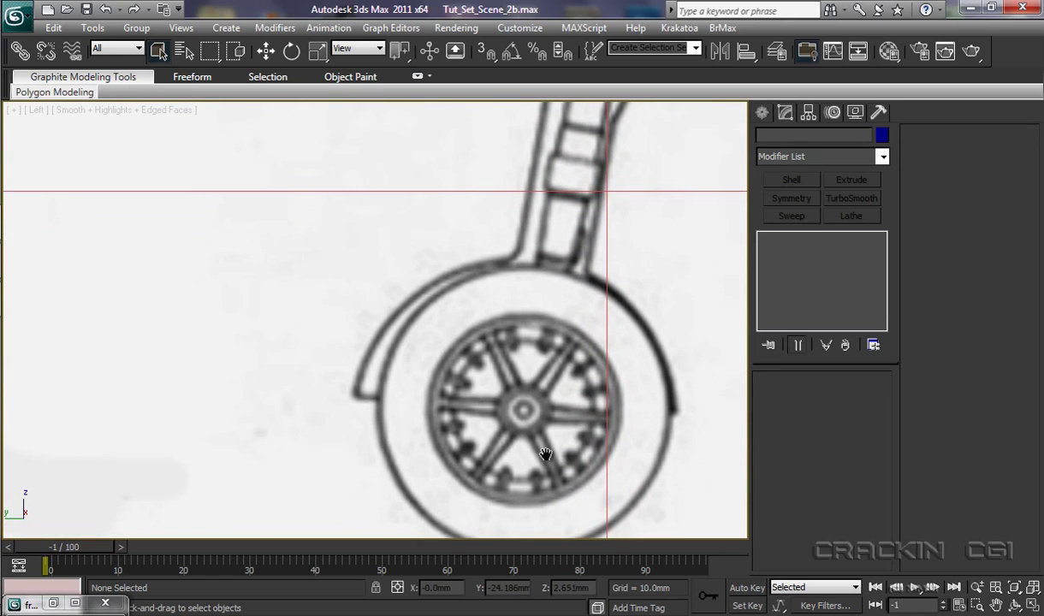
middle_drag(522, 434, 417, 363)
scroll(443, 395, up, 5)
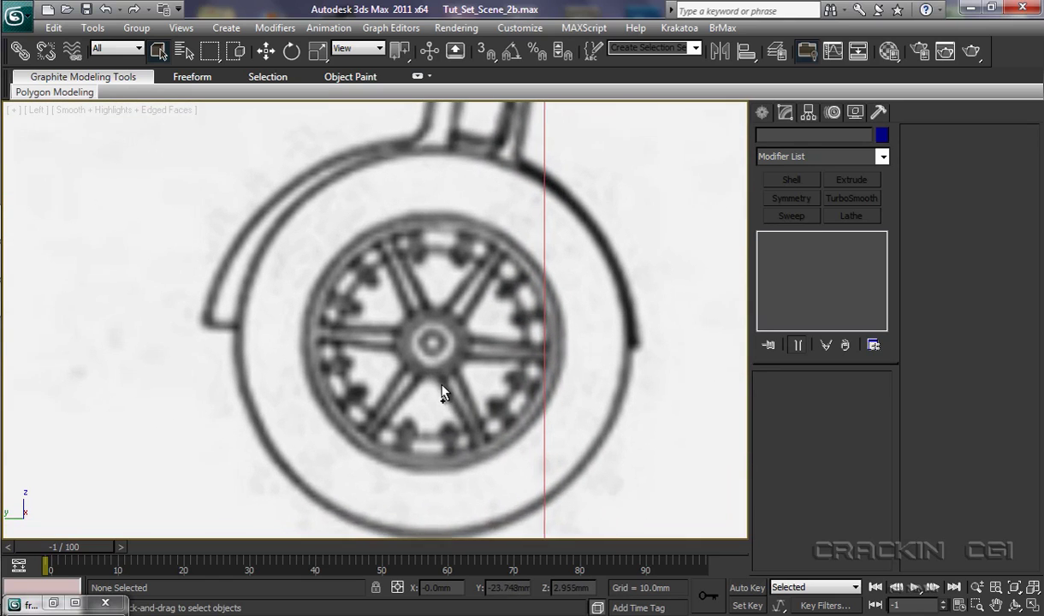
middle_drag(461, 424, 429, 411)
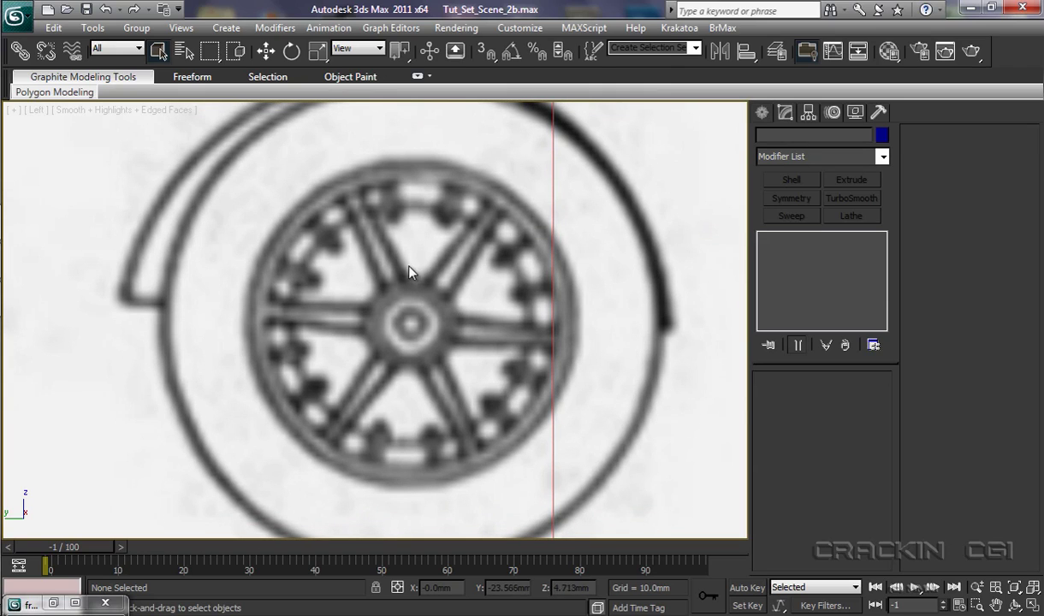
Restore the minimized reference photo frouch_bf109e_15 and place it beside the blueprint wheel
click(75, 604)
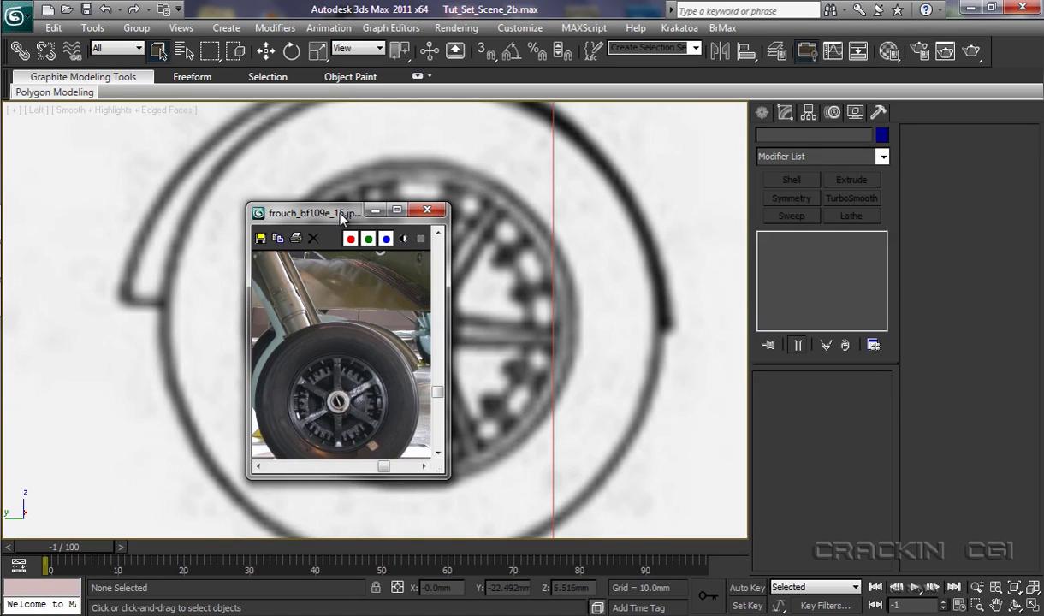
drag(342, 214, 125, 229)
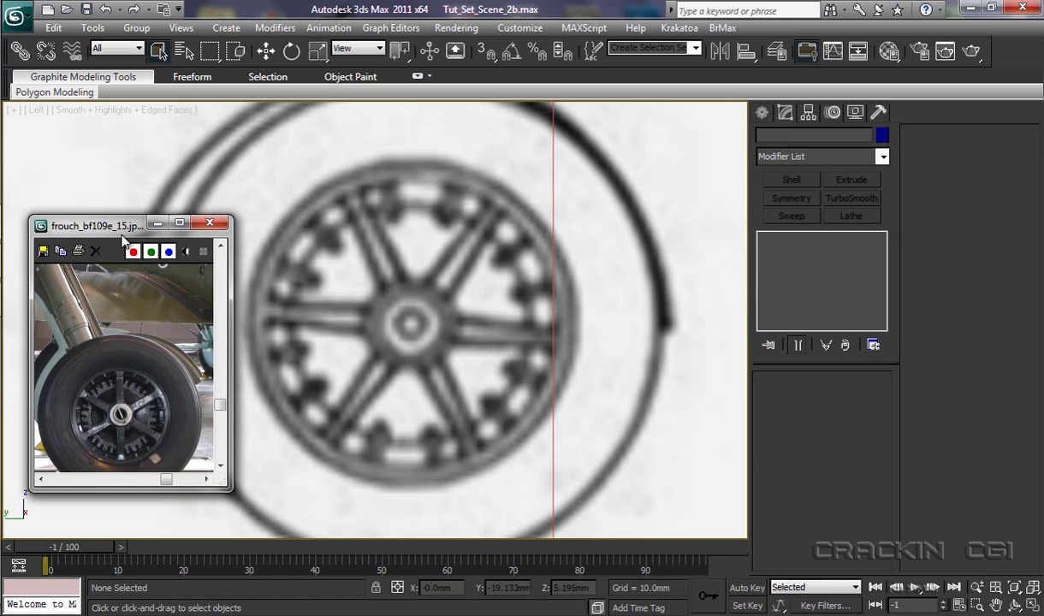
drag(121, 229, 101, 326)
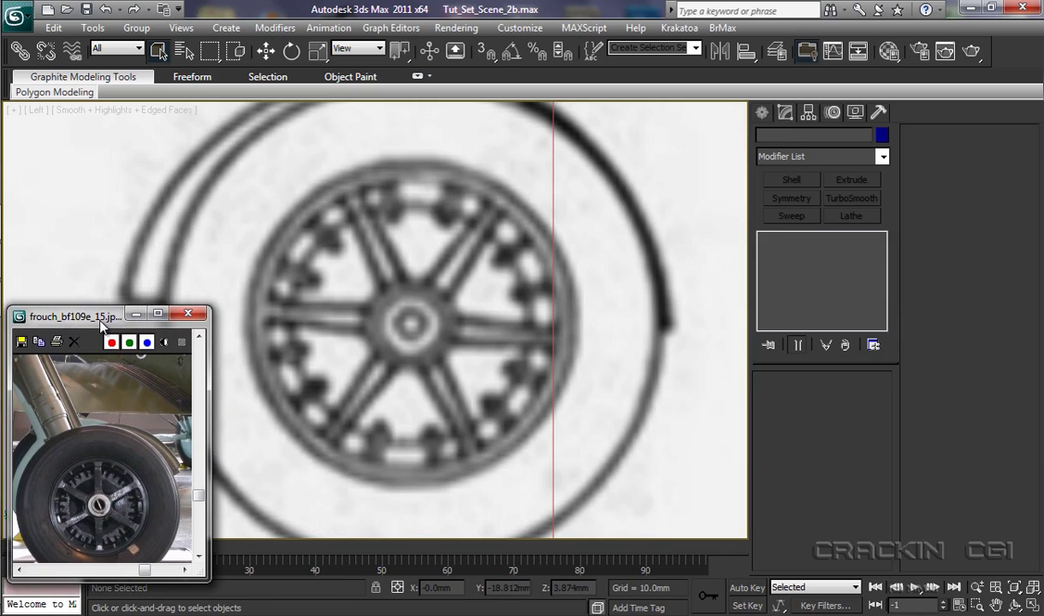
click(382, 476)
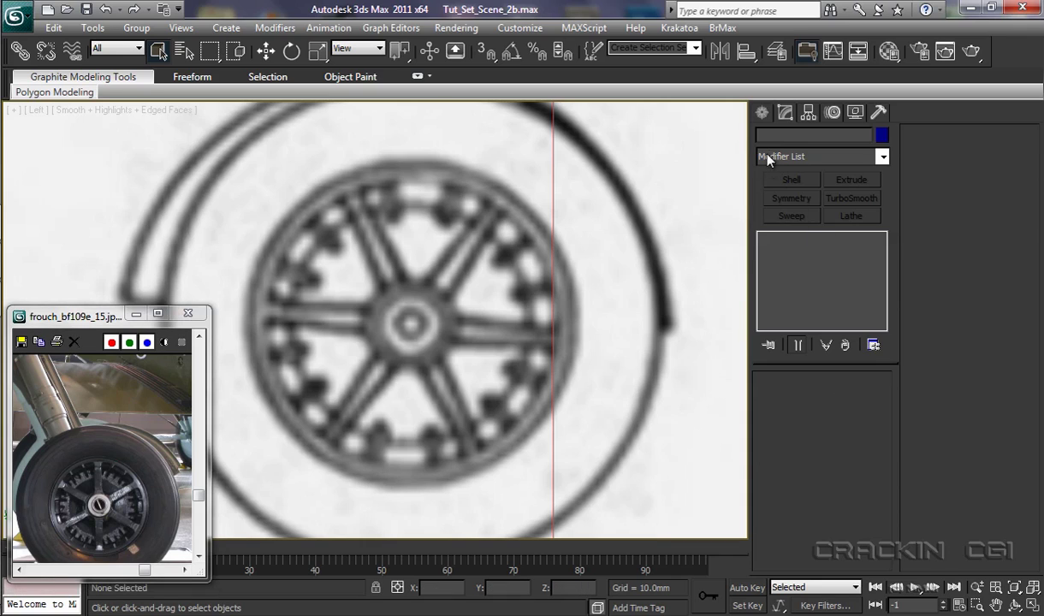
Create a 36-sided cylinder centred on the wheel hub and covering the rim, about 2.56 mm in radius and 1.12 mm high
click(761, 114)
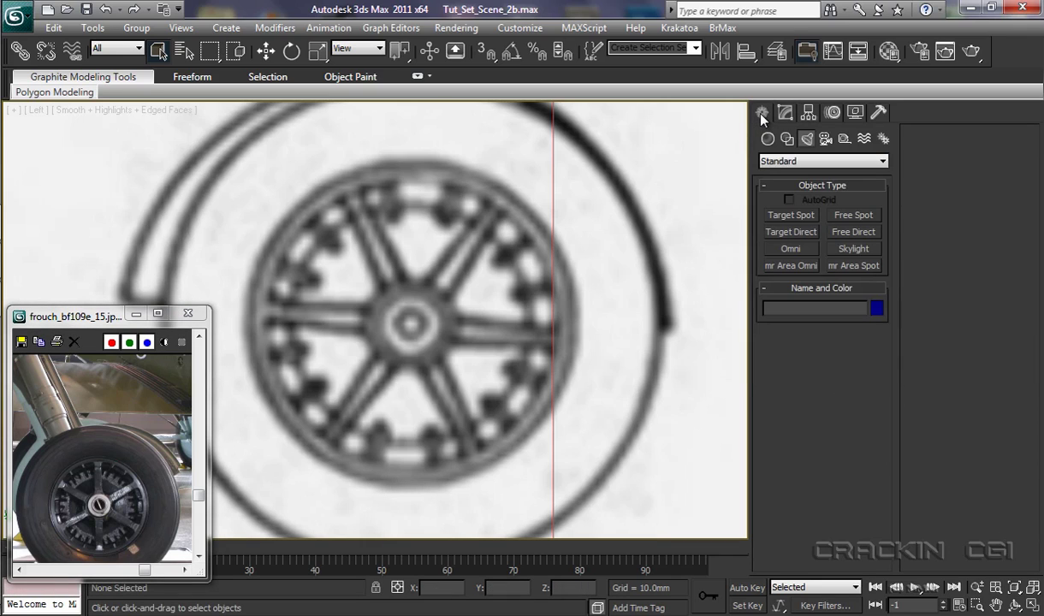
click(768, 140)
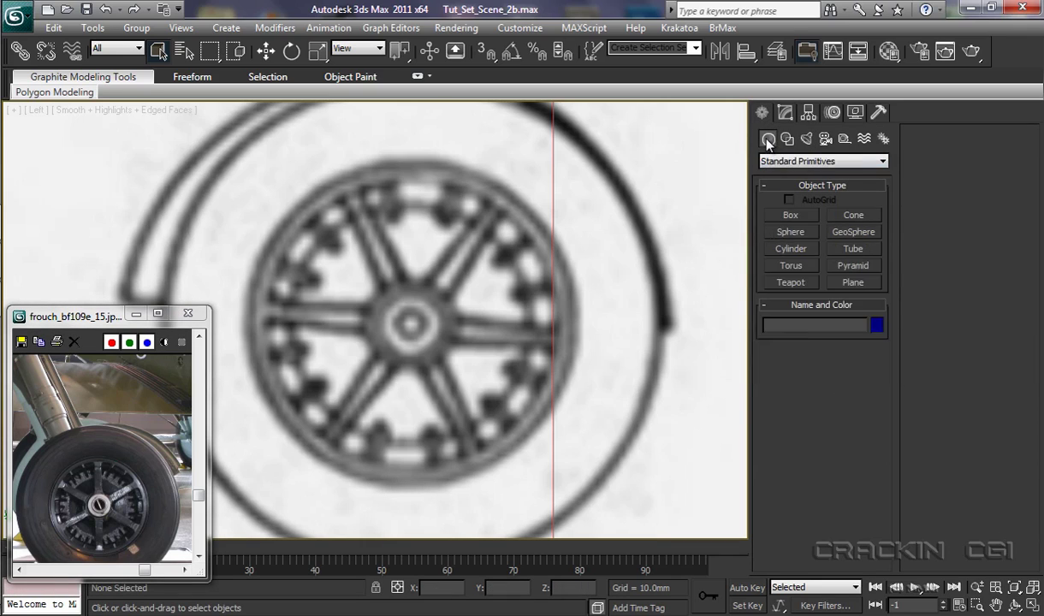
click(792, 249)
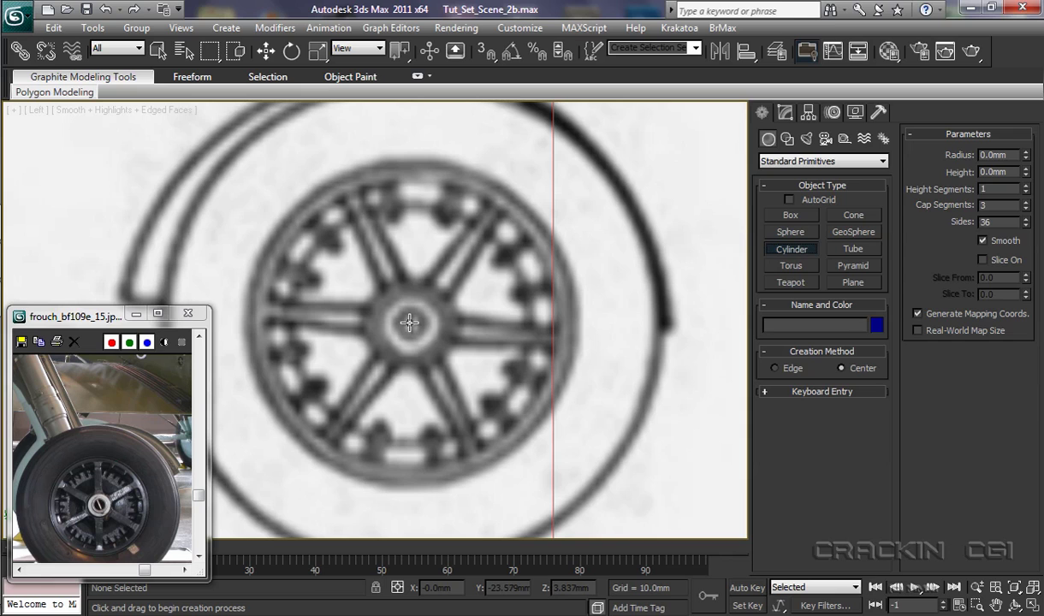
drag(409, 323, 520, 447)
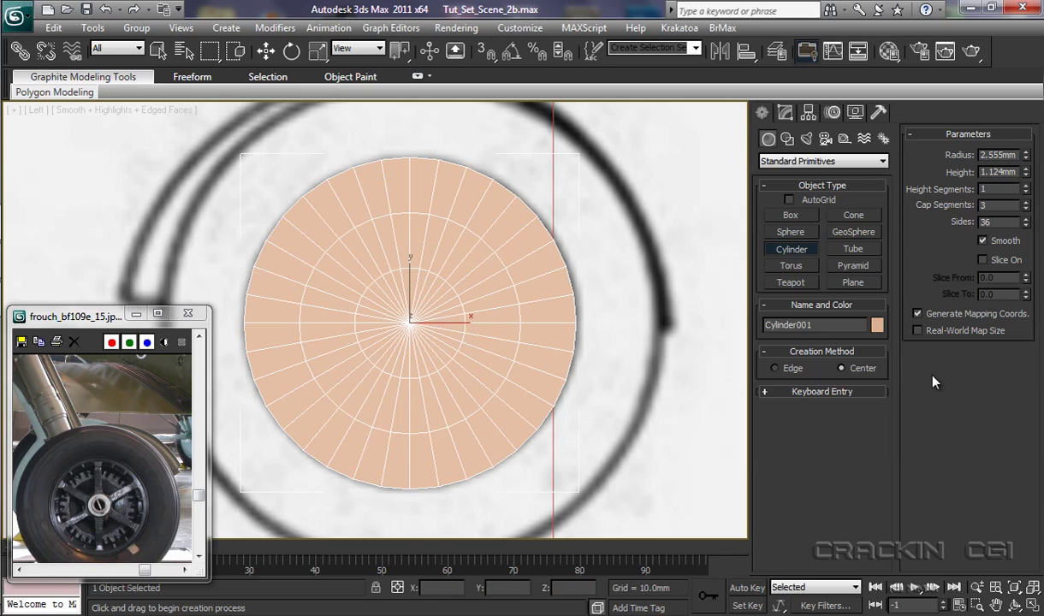
Give the cylinder the dark blue custom colour and shift the reference photo clear of the timeline
click(877, 327)
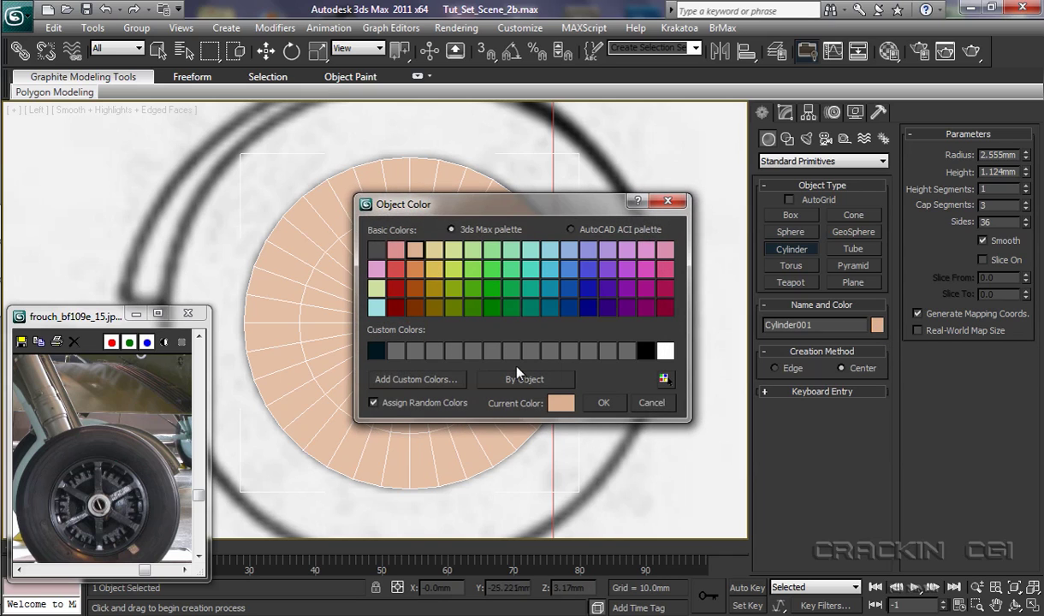
click(376, 351)
click(603, 403)
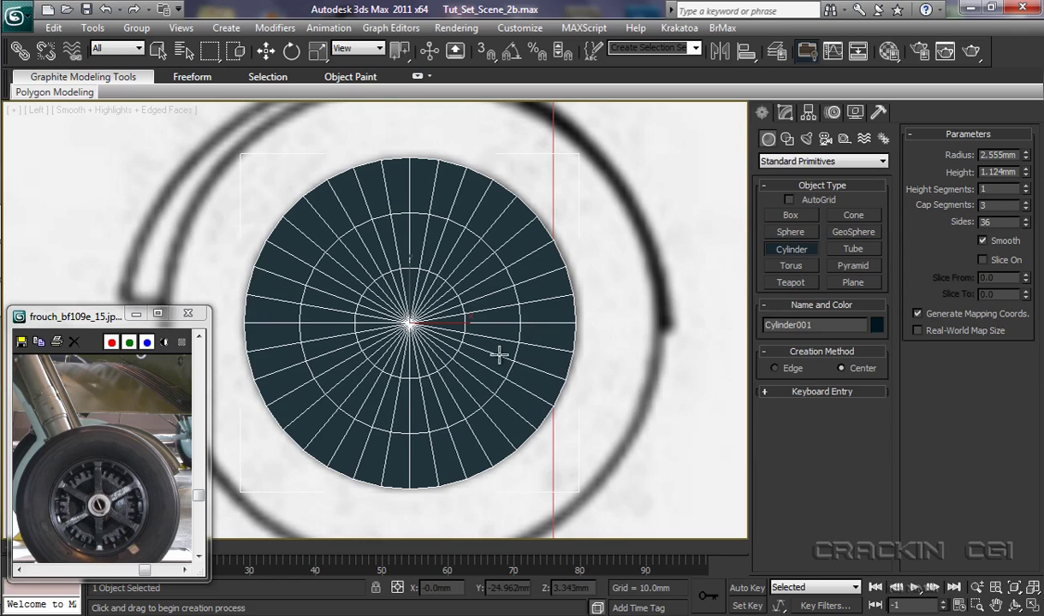
drag(97, 317, 101, 262)
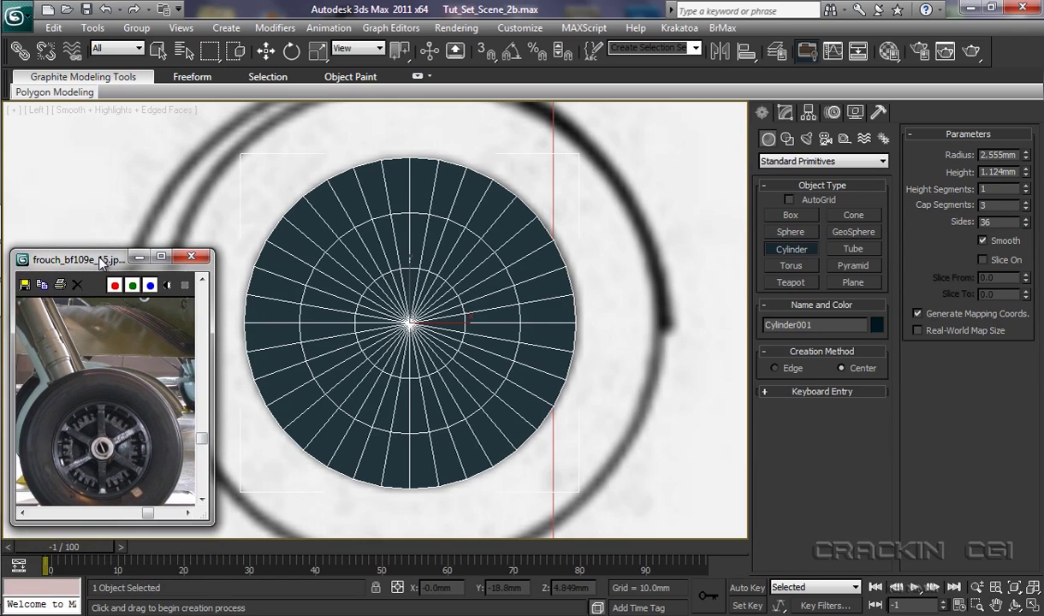
Convert the cylinder to an Editable Poly
right_click(487, 384)
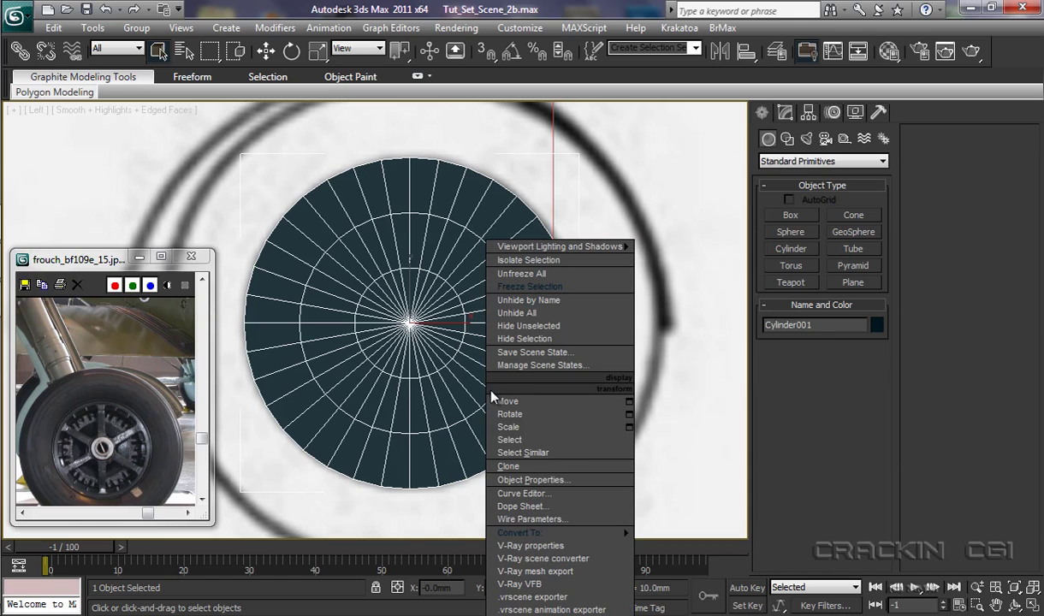
mouse_move(552, 541)
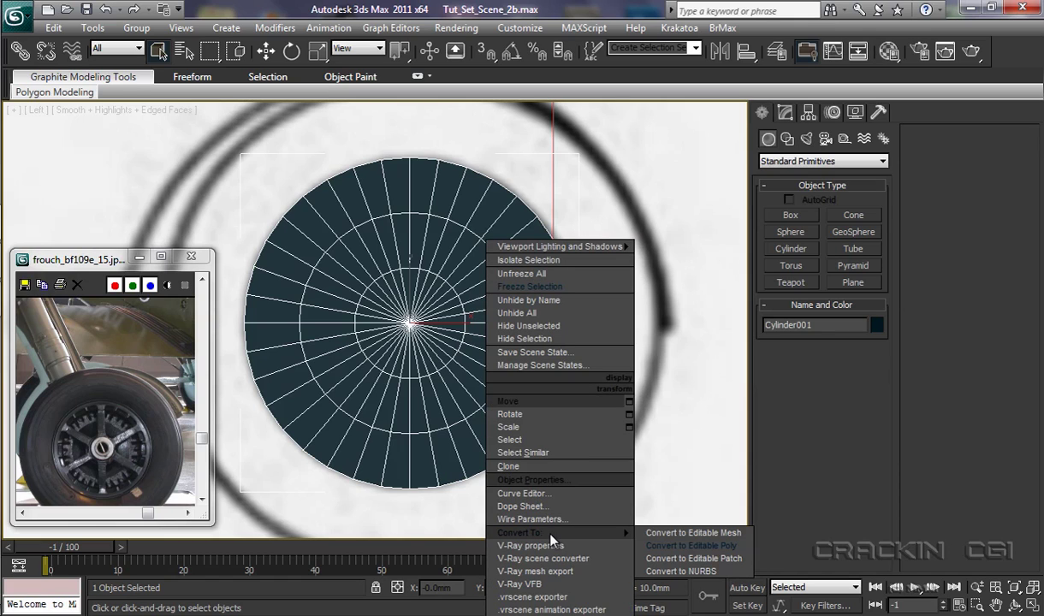
click(653, 546)
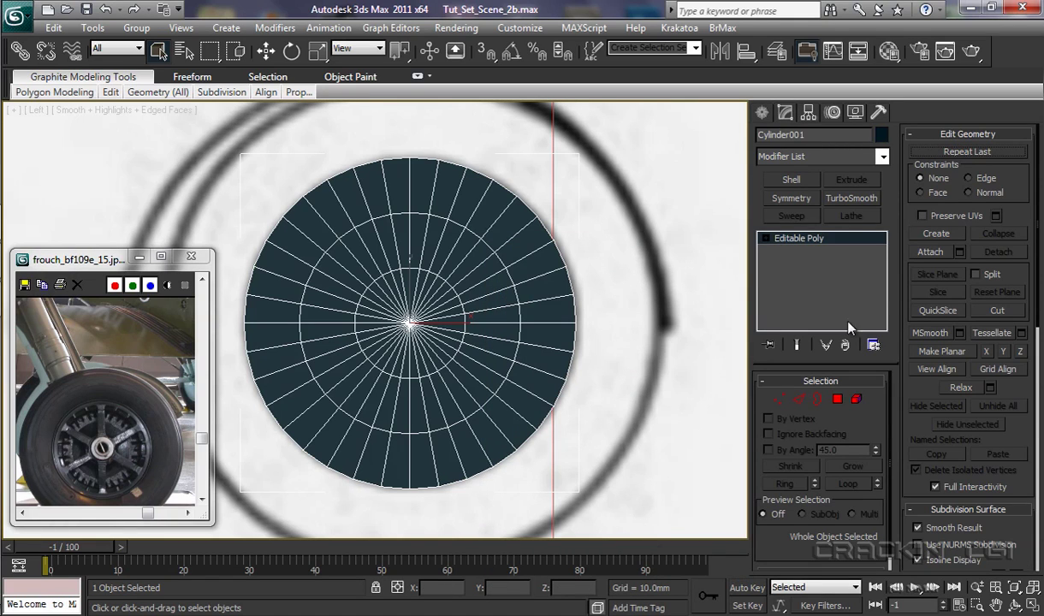
Select all the side-wall polygons of the cylinder in the Front view and delete them, leaving only the two caps
click(765, 243)
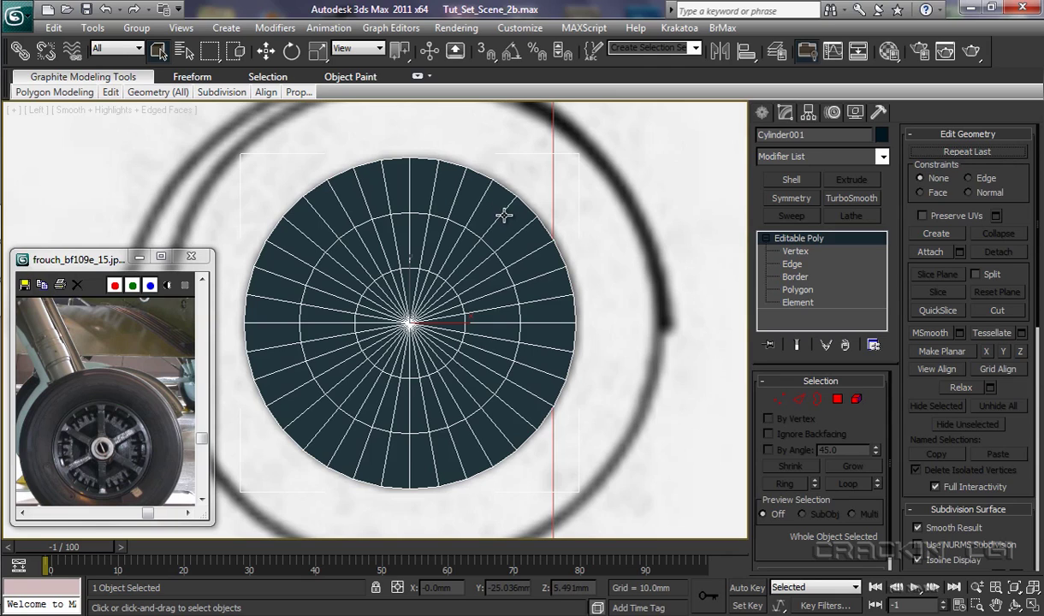
key(f)
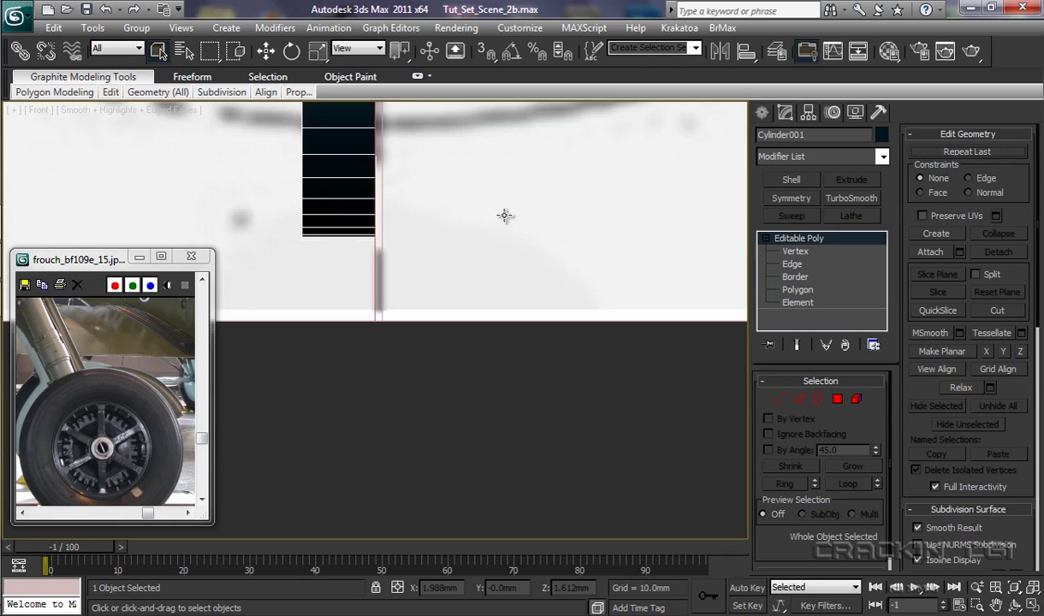
key(z)
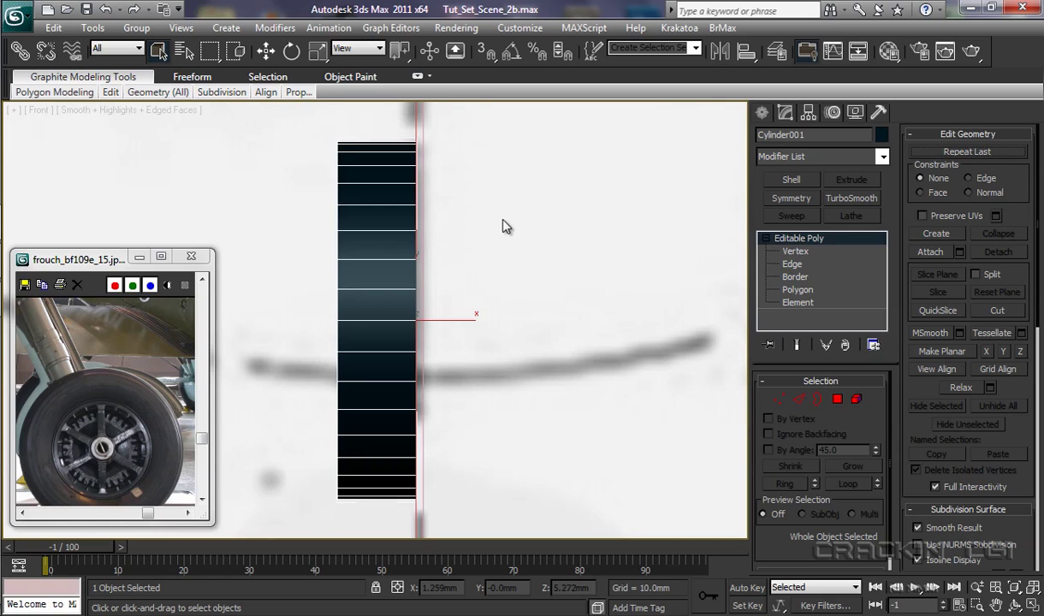
click(795, 290)
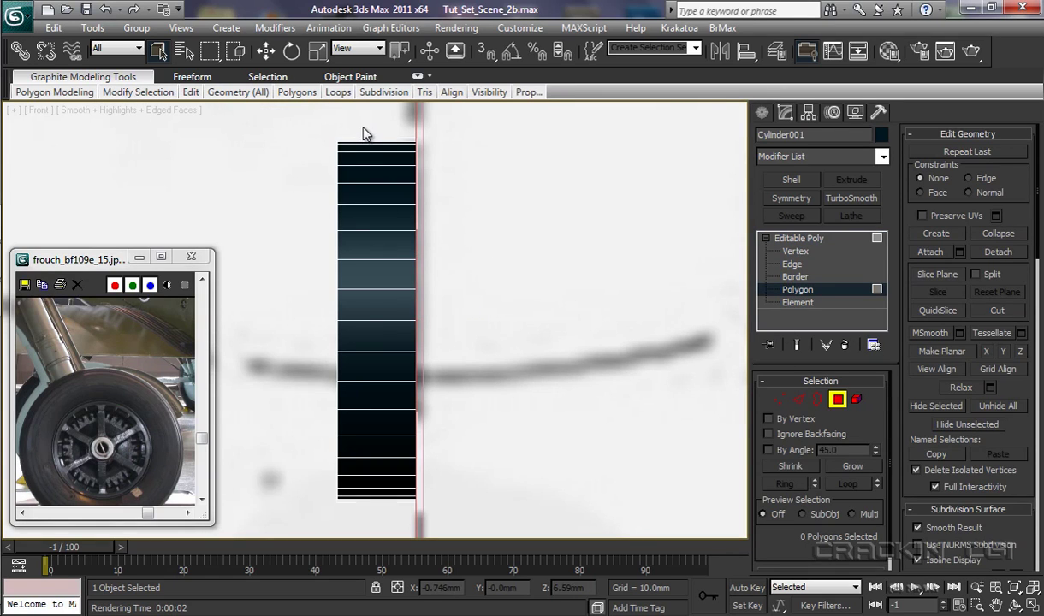
drag(362, 126, 397, 523)
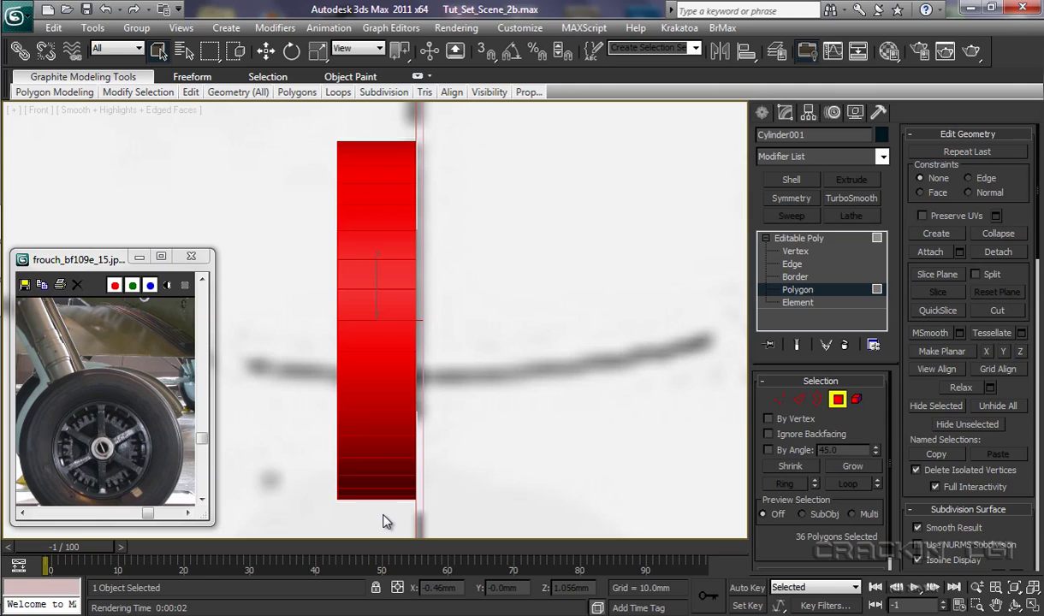
key(Delete)
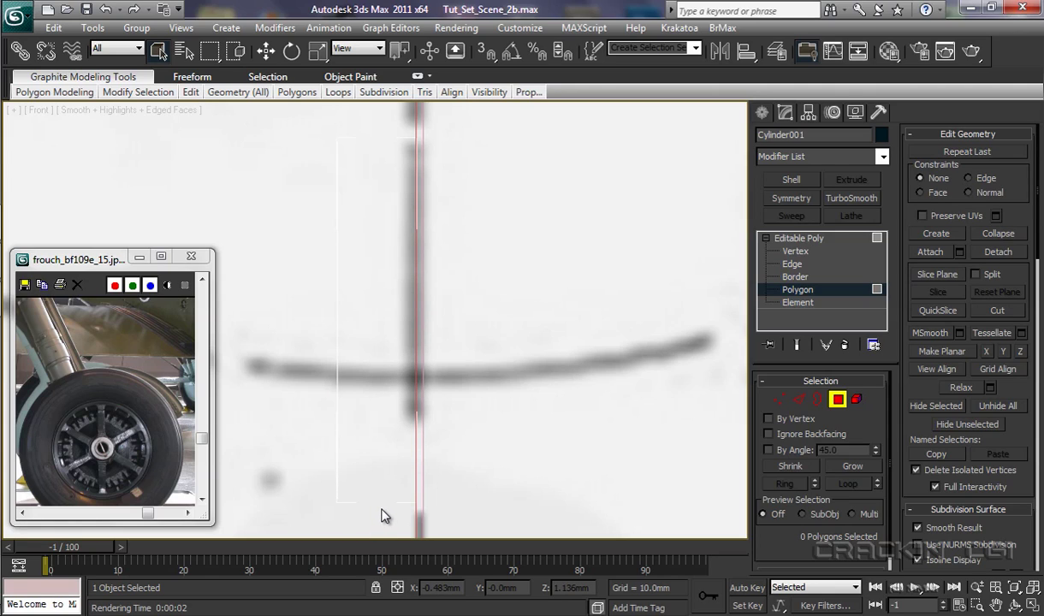
Connect the innermost spoke edges of both caps with one segment at slide -23, using see-through display to match the blueprint hub
key(p)
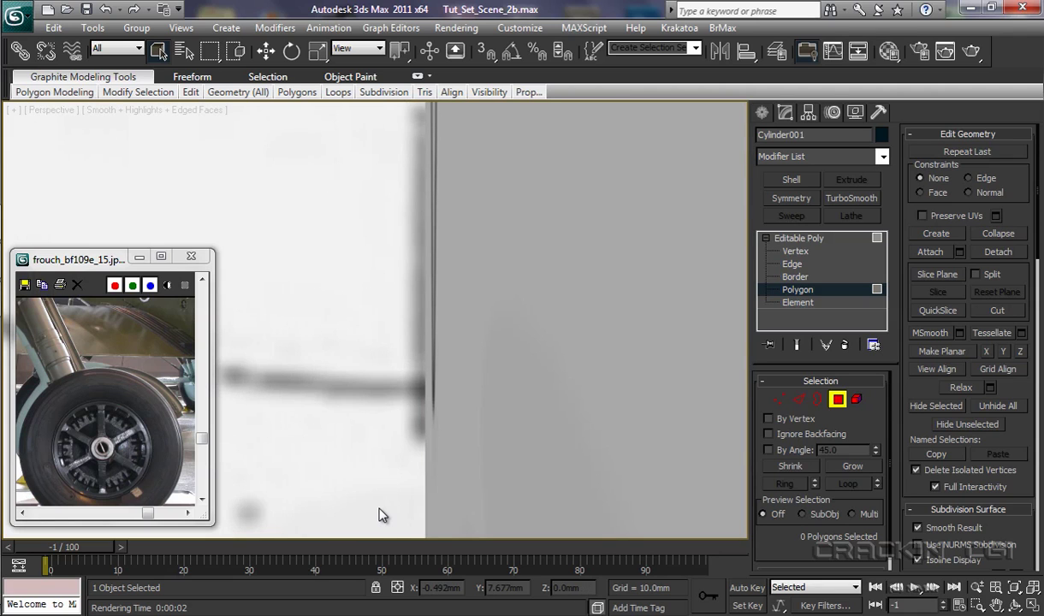
alt+middle_drag(476, 385, 502, 422)
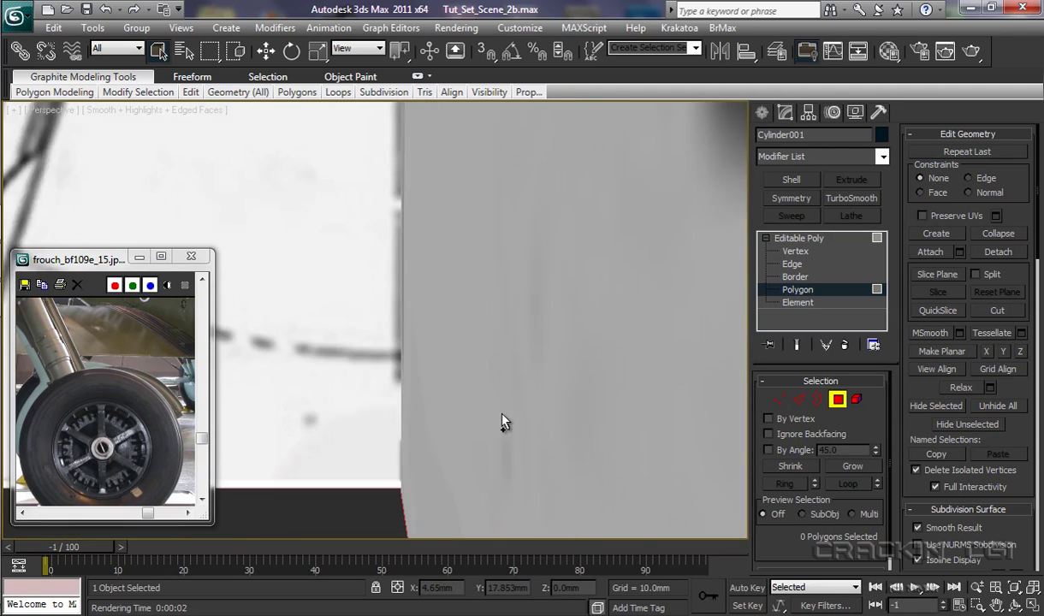
scroll(504, 417, down, 6)
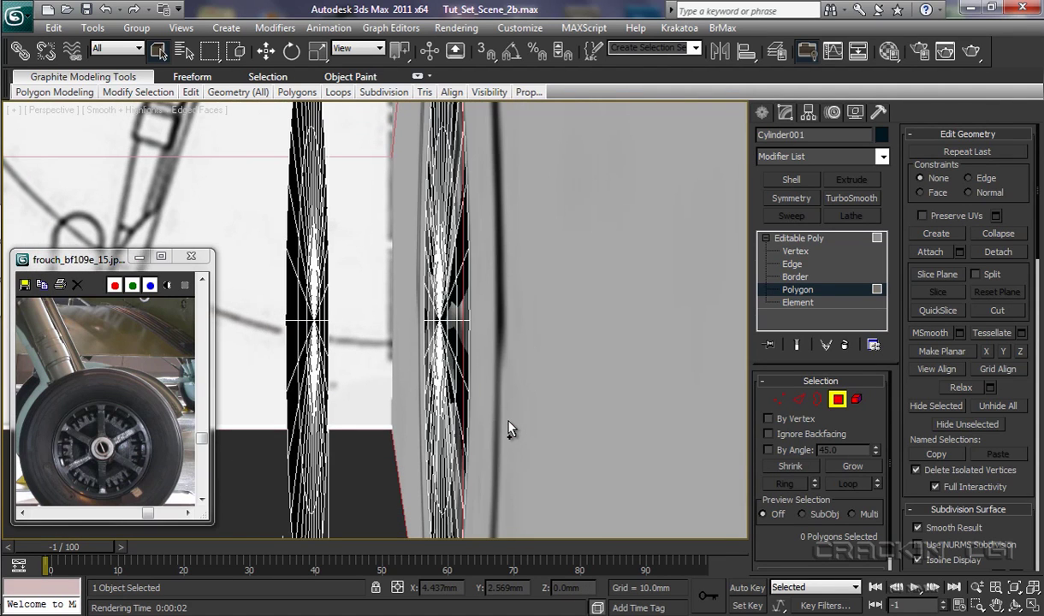
alt+middle_drag(484, 420, 527, 417)
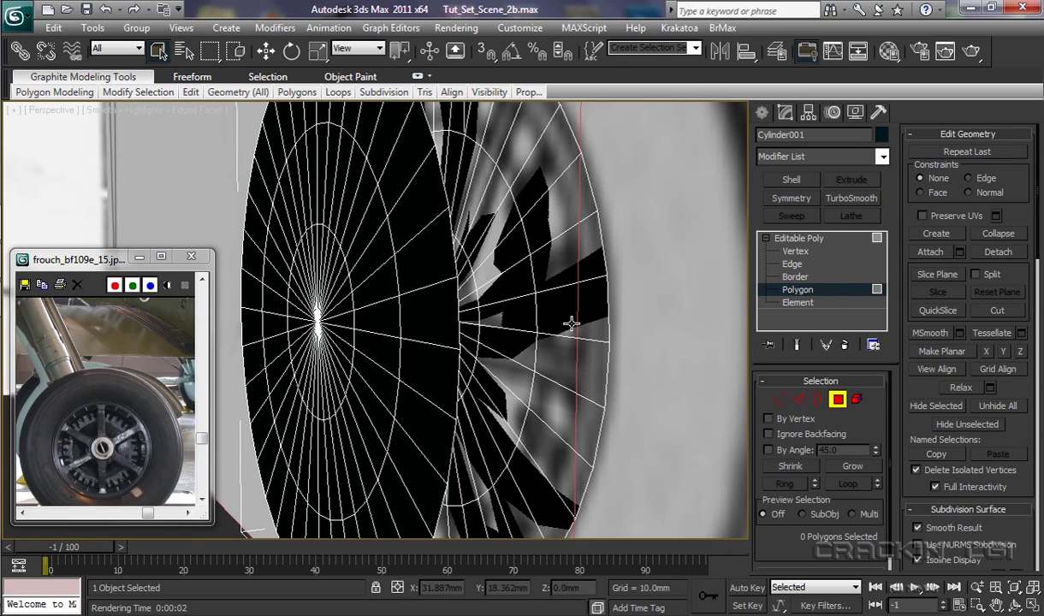
key(l)
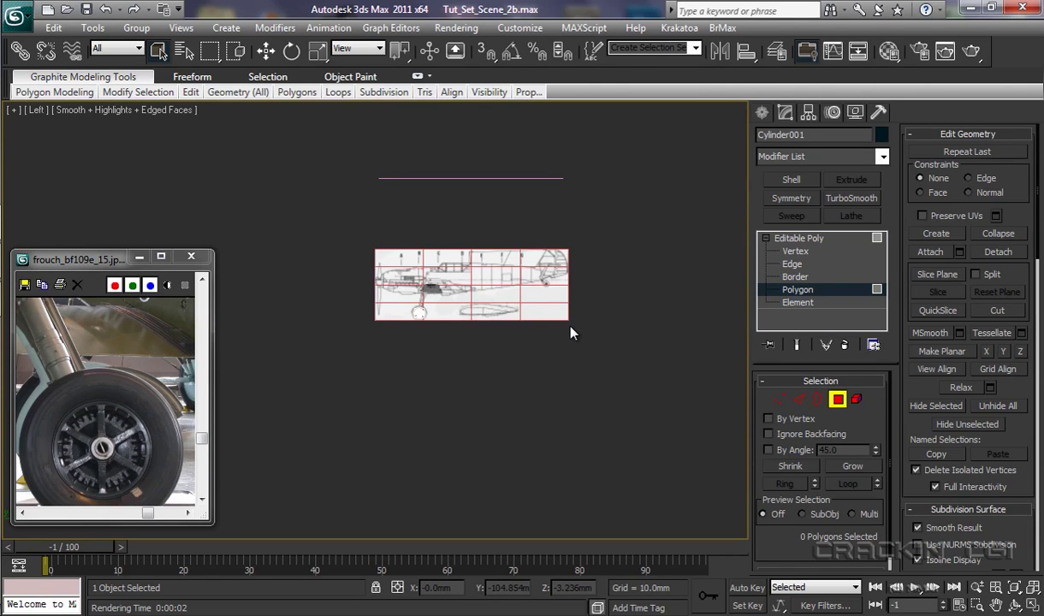
key(z)
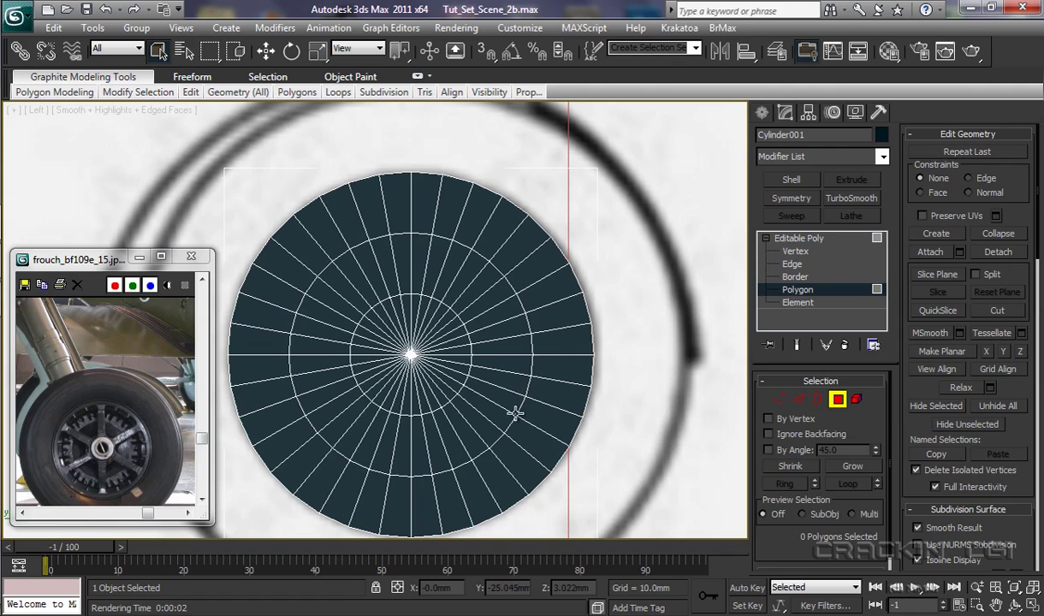
middle_drag(493, 398, 567, 351)
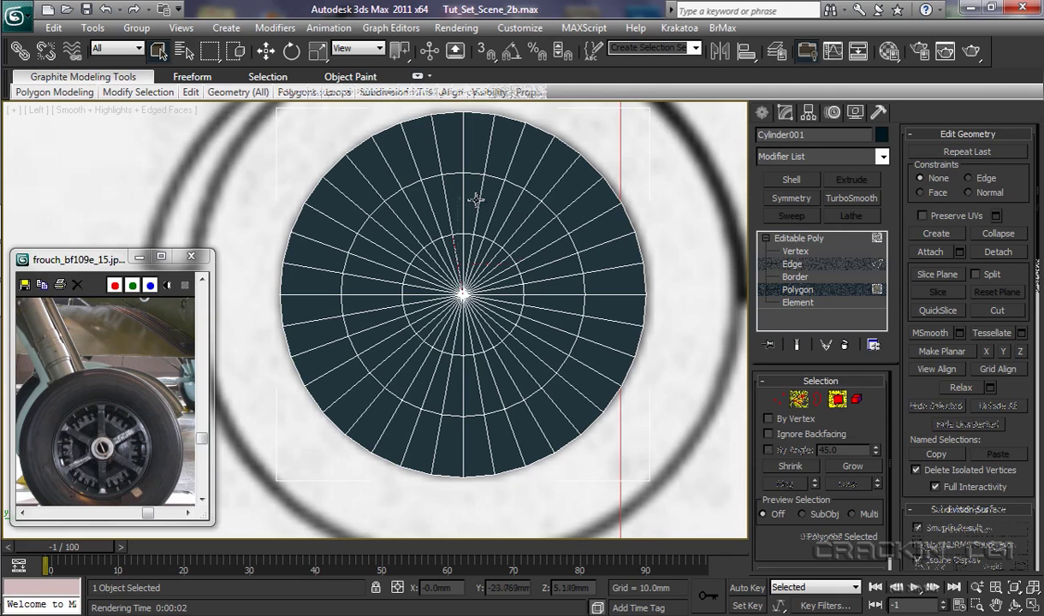
key(2)
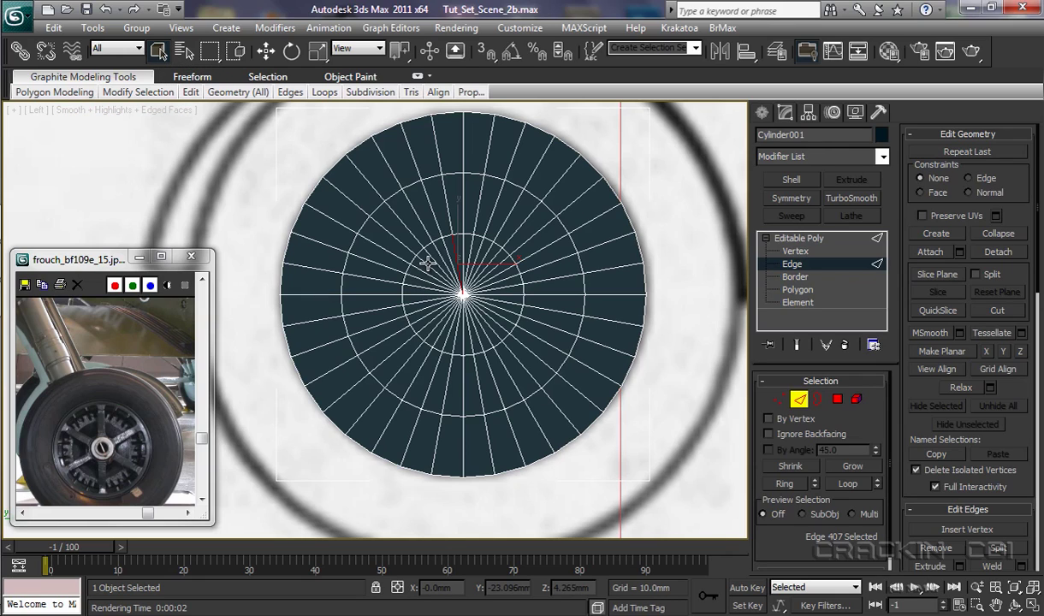
drag(428, 262, 497, 332)
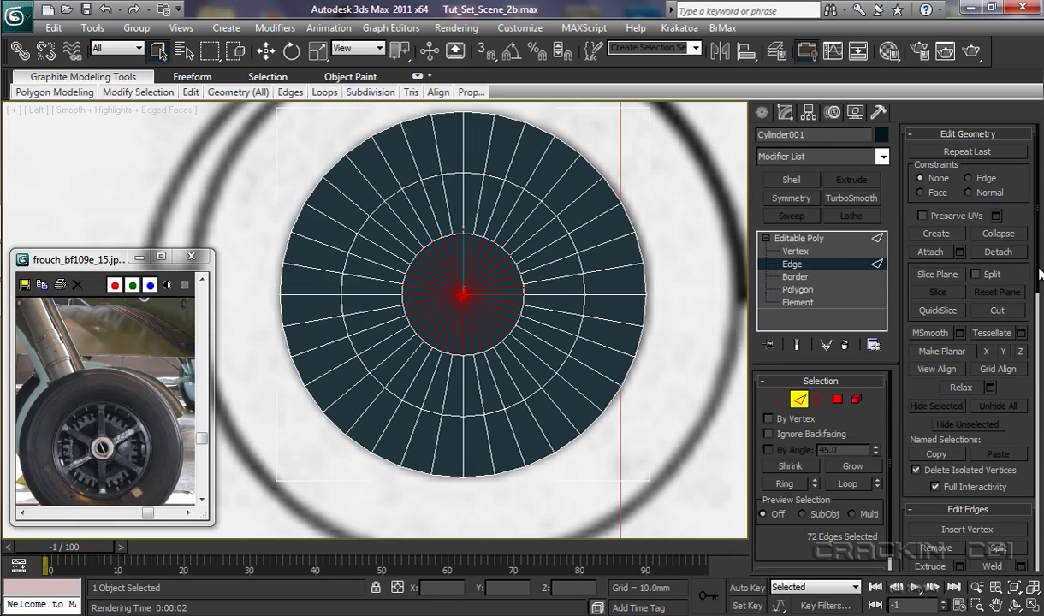
drag(1040, 272, 1040, 396)
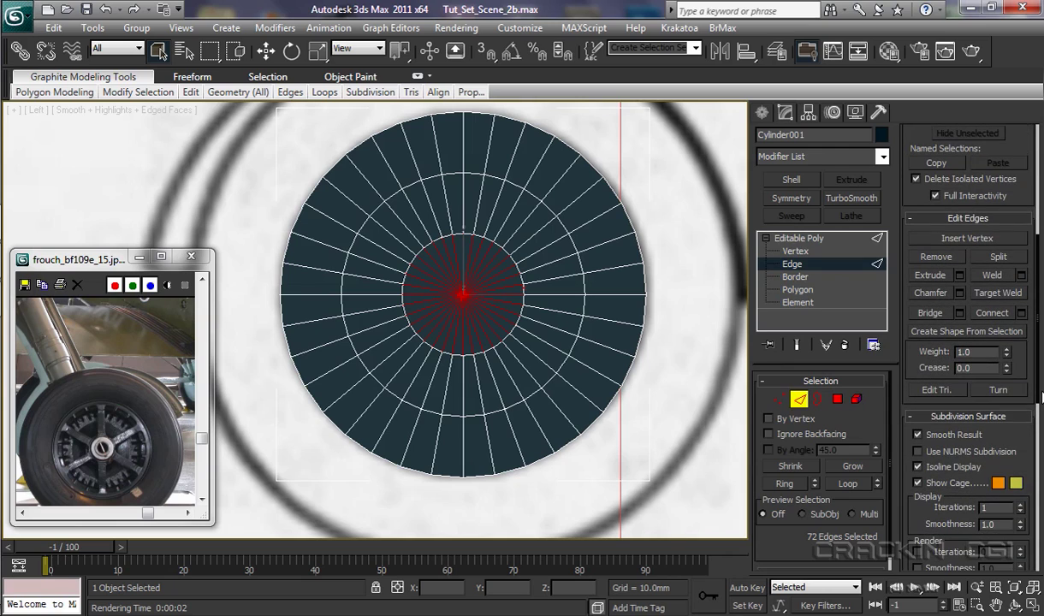
click(1021, 314)
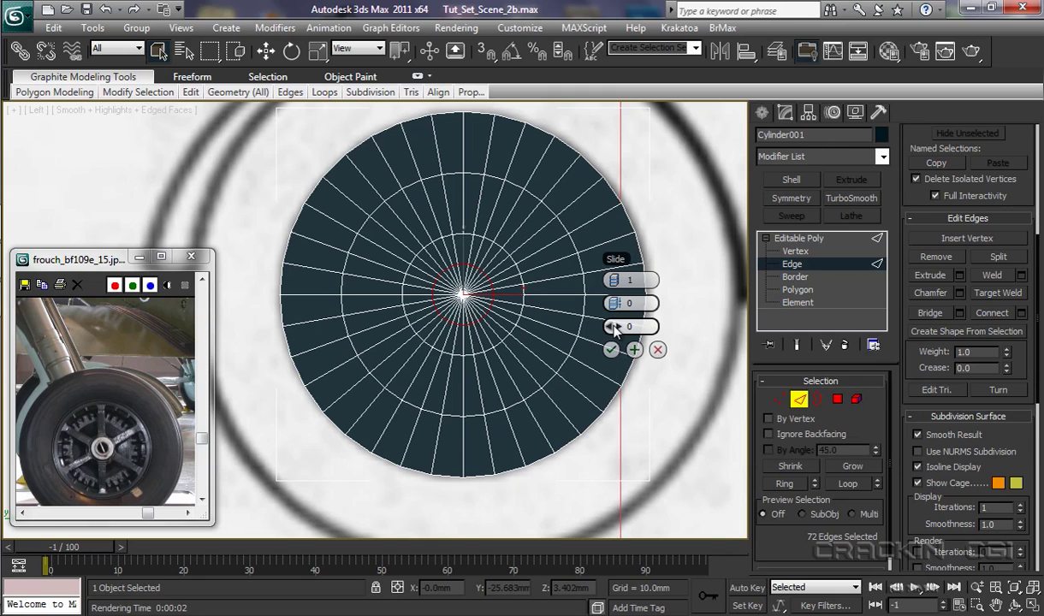
drag(615, 331, 537, 340)
key(alt+x)
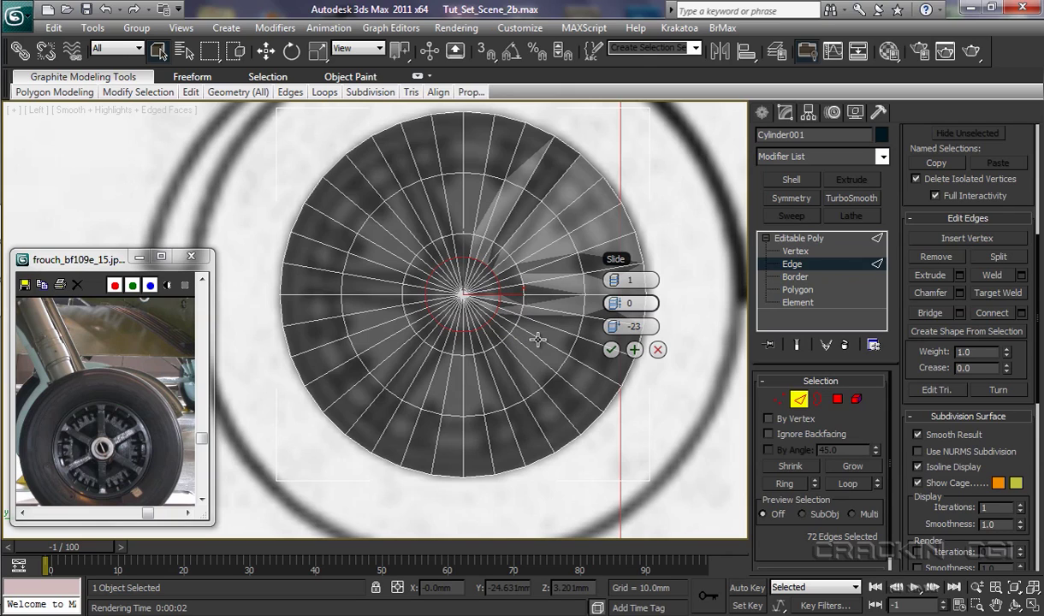
click(611, 350)
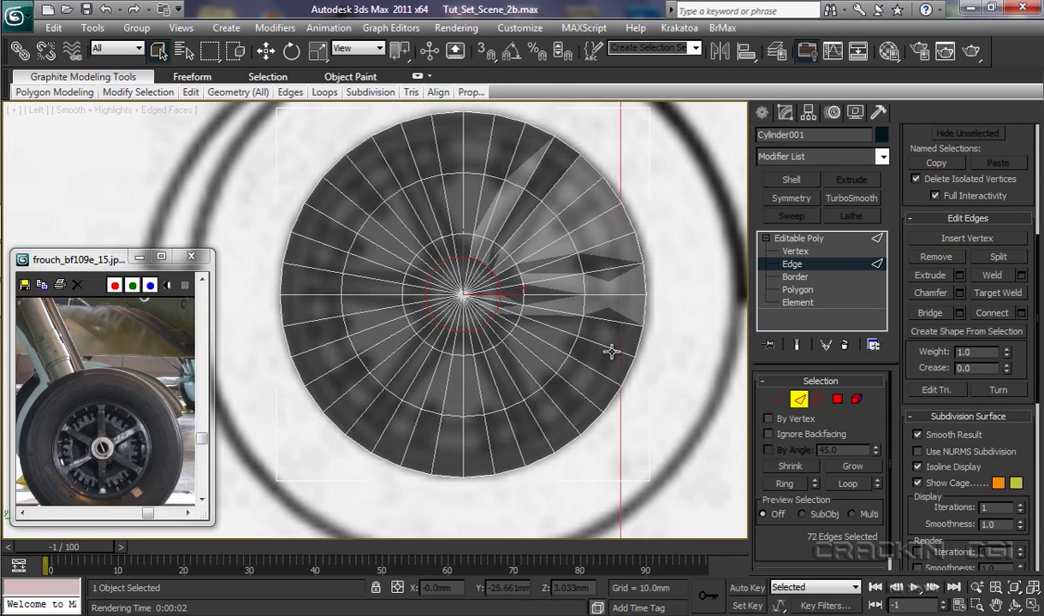
Select the polygons inside the new hub ring on both caps and delete them to open a central hole
click(798, 291)
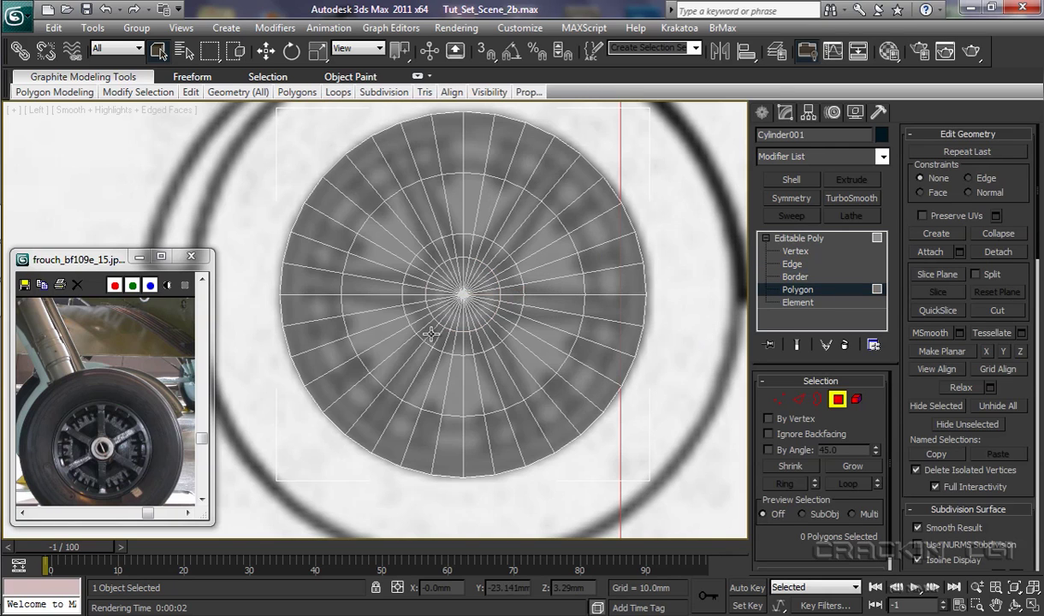
click(444, 279)
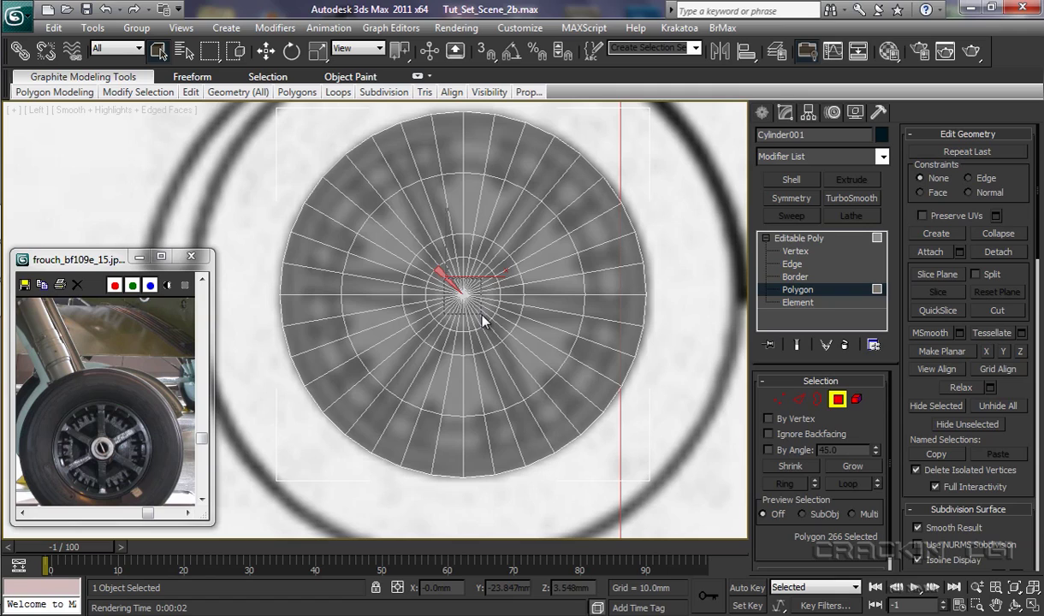
drag(482, 314, 482, 313)
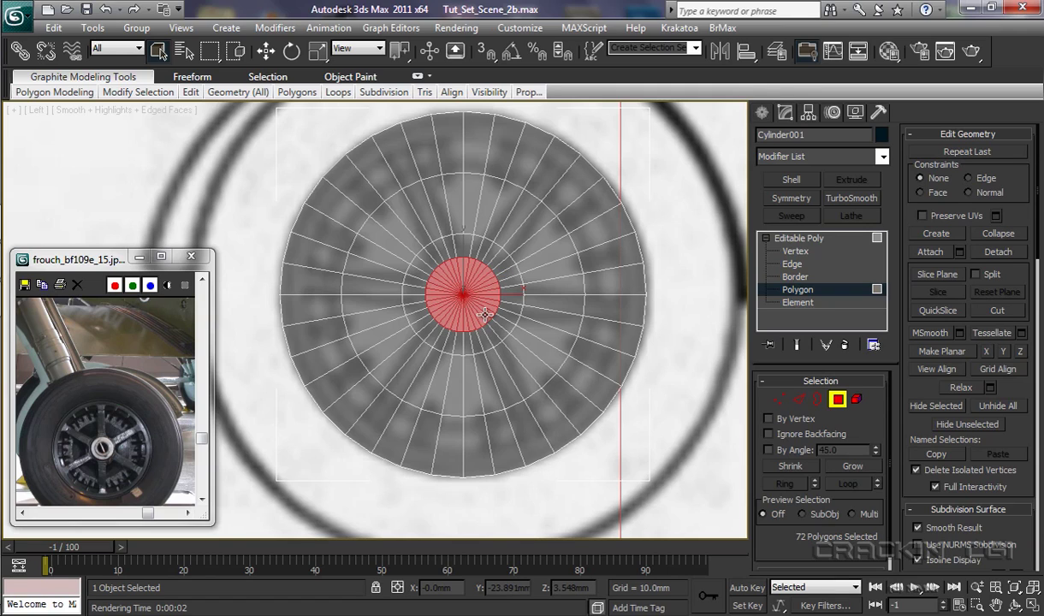
key(Delete)
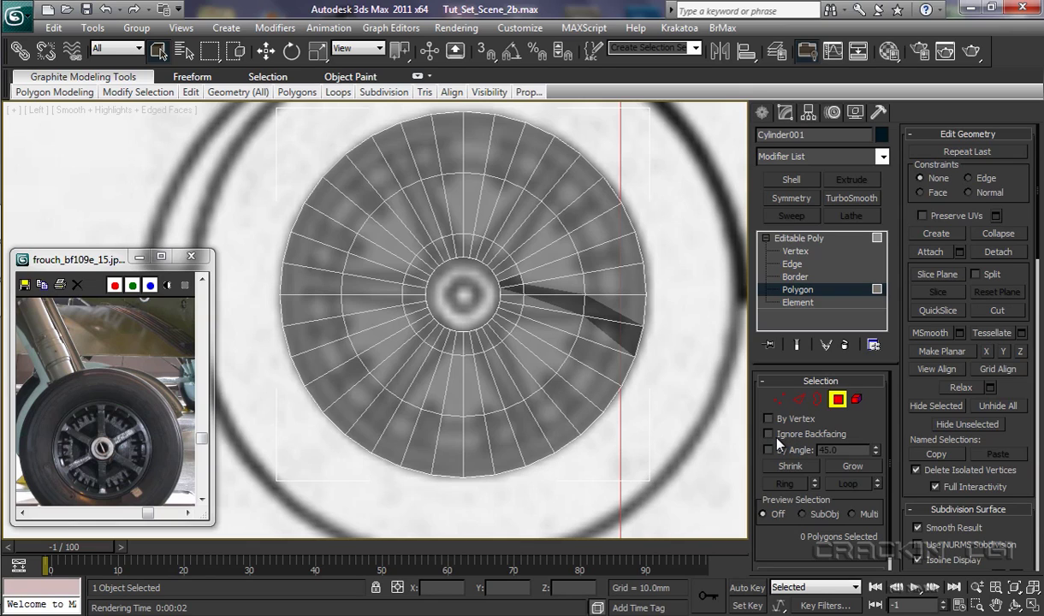
Move the whole wheel object along X to about -1.209 mm, away from the side blueprint
key(p)
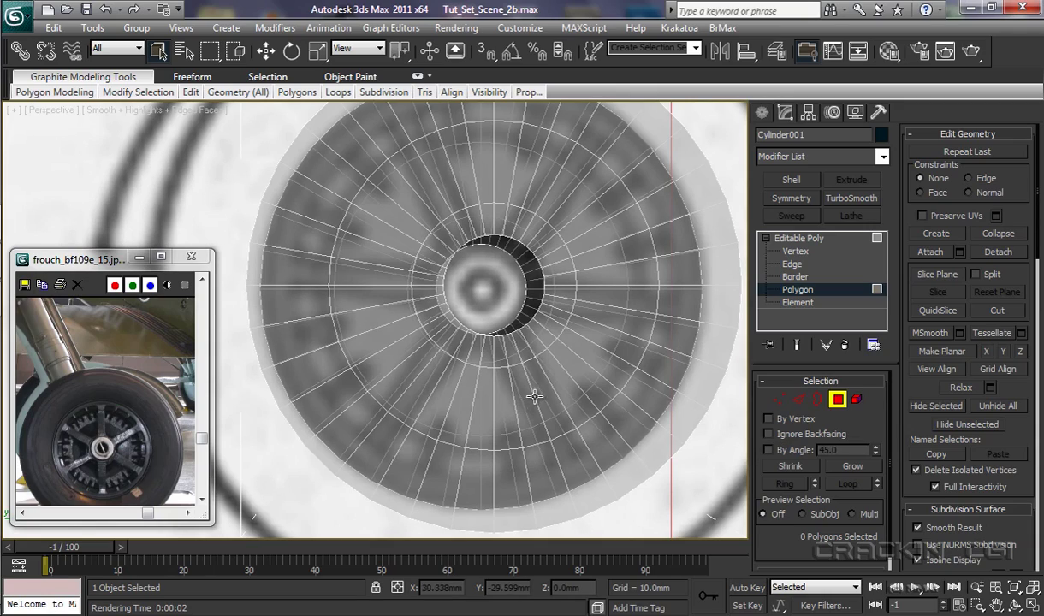
alt+middle_drag(539, 388, 415, 408)
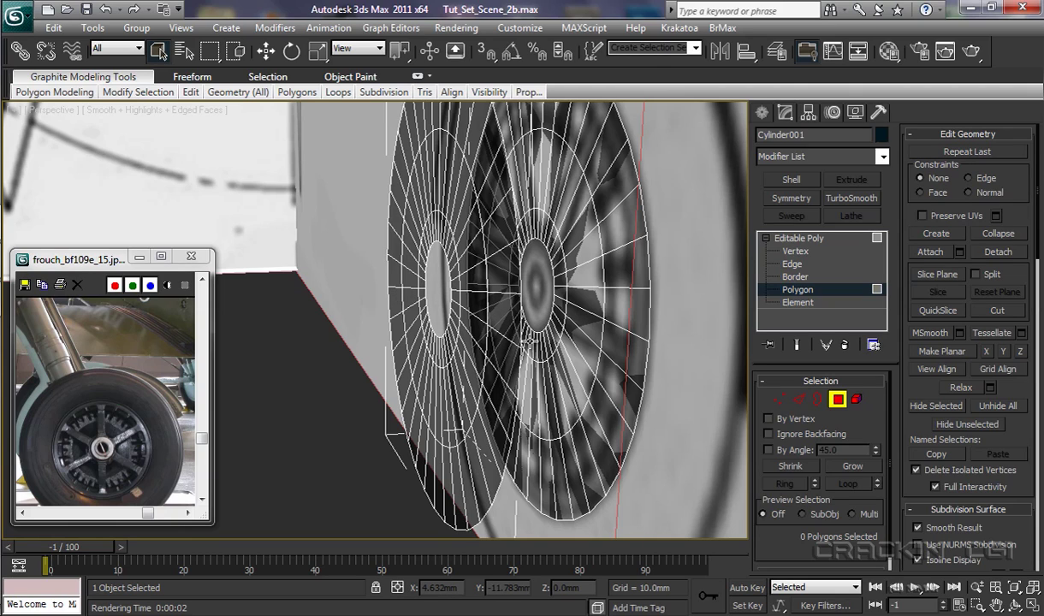
click(266, 52)
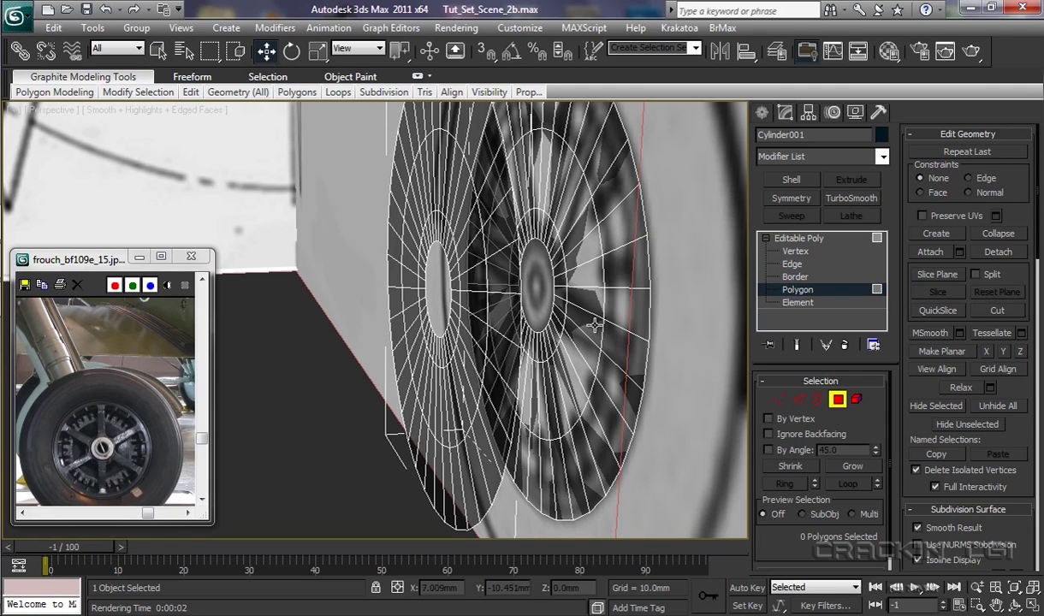
click(799, 238)
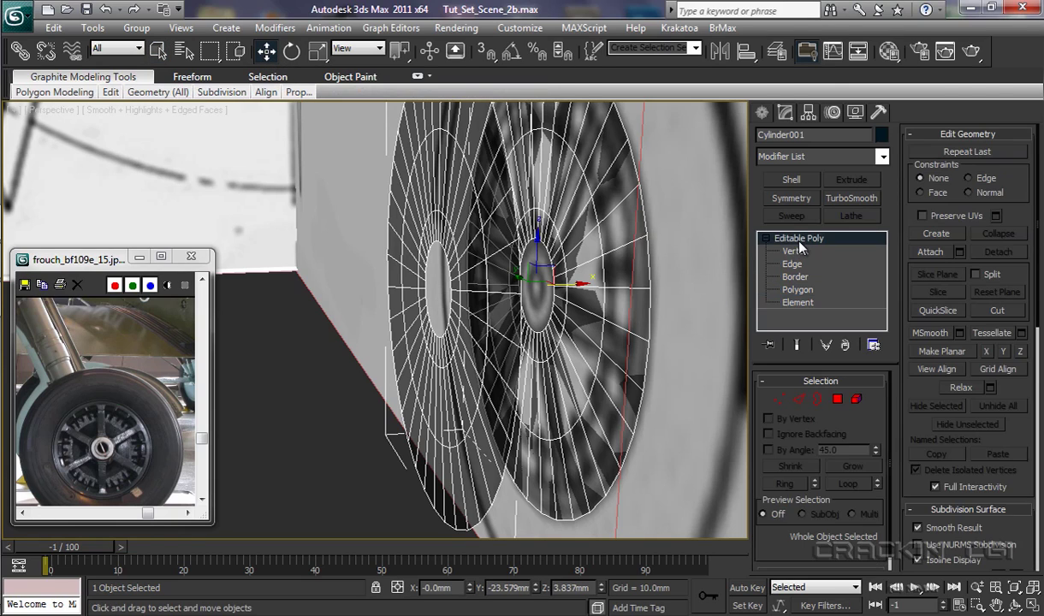
drag(580, 285, 470, 299)
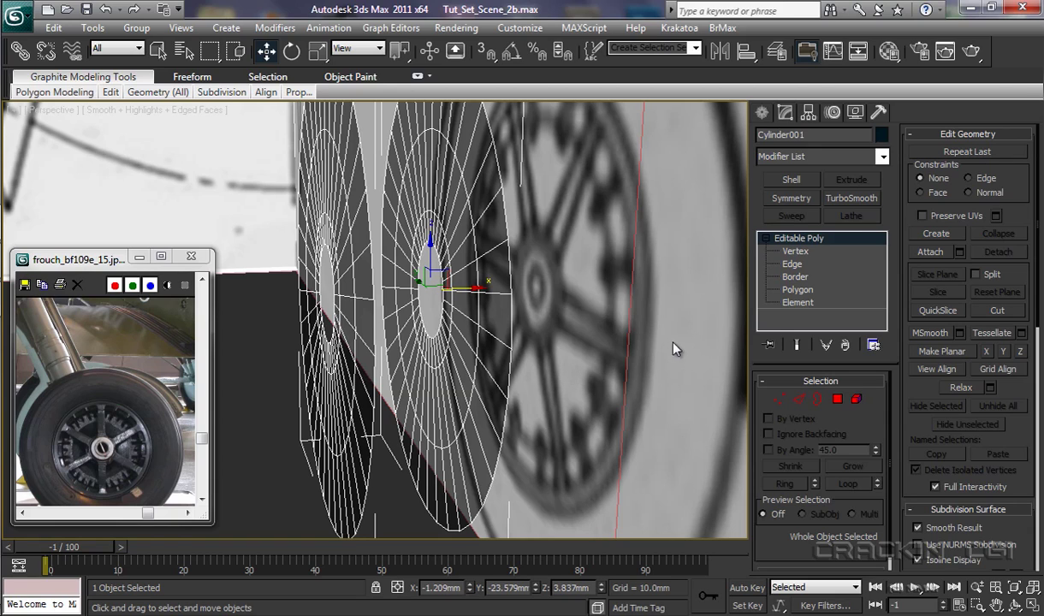
Bridge the open borders of the two central holes to form the inner hub wall
click(795, 276)
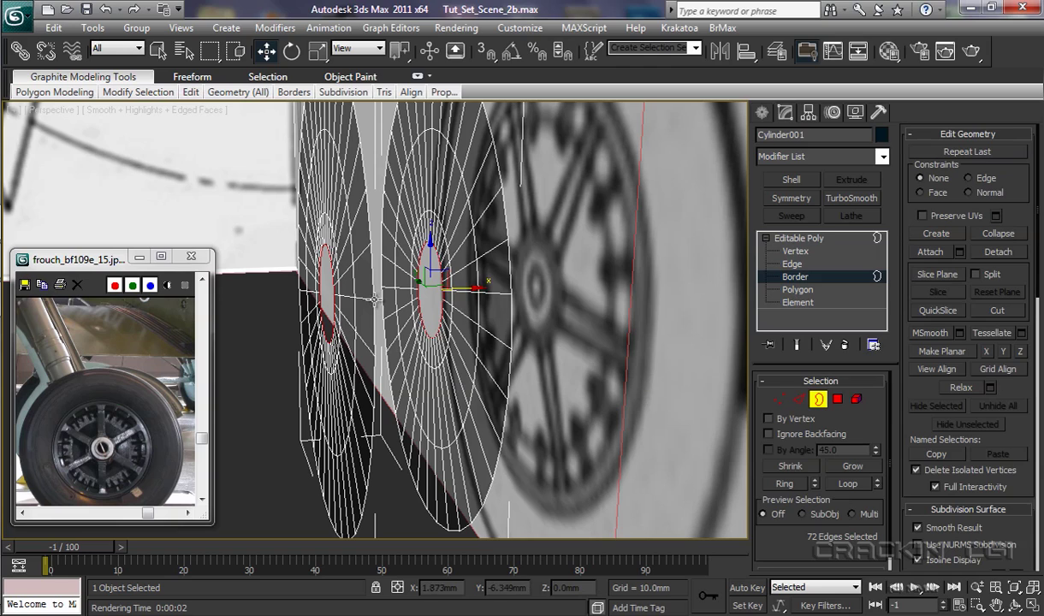
click(342, 282)
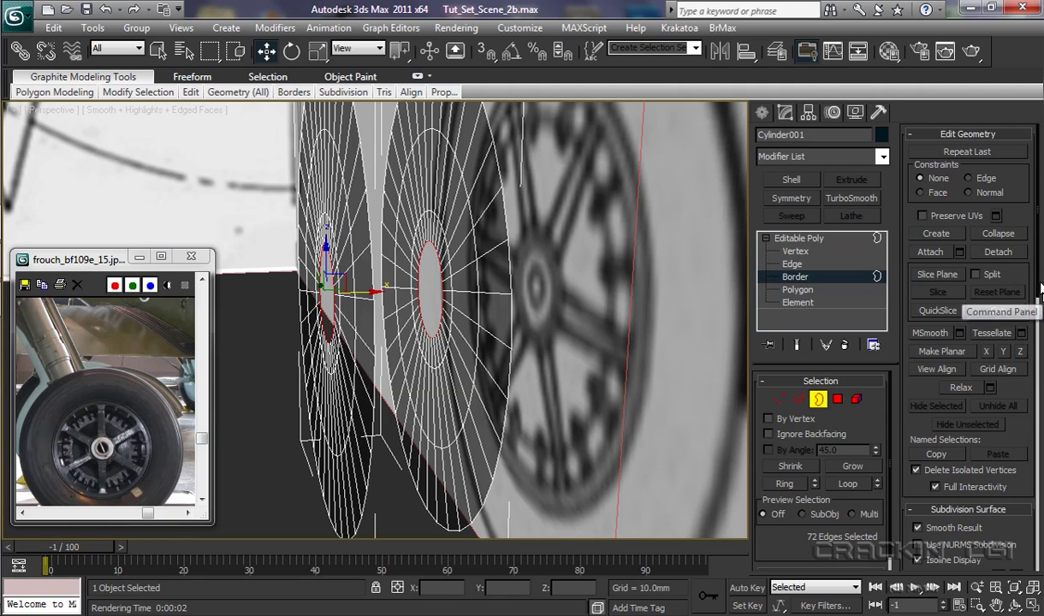
scroll(1041, 291, down, 10)
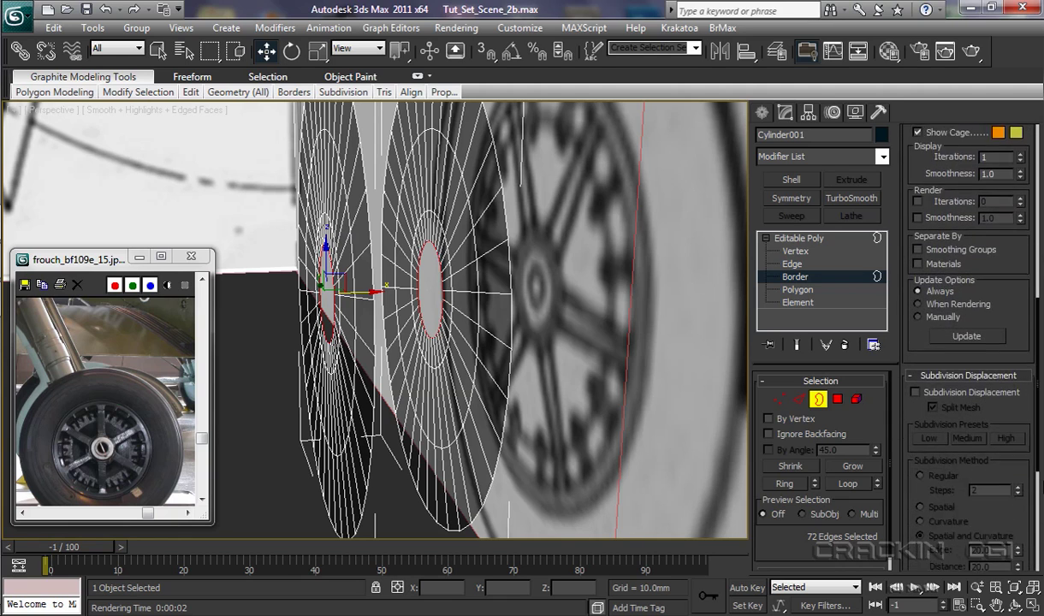
scroll(1041, 291, down, 8)
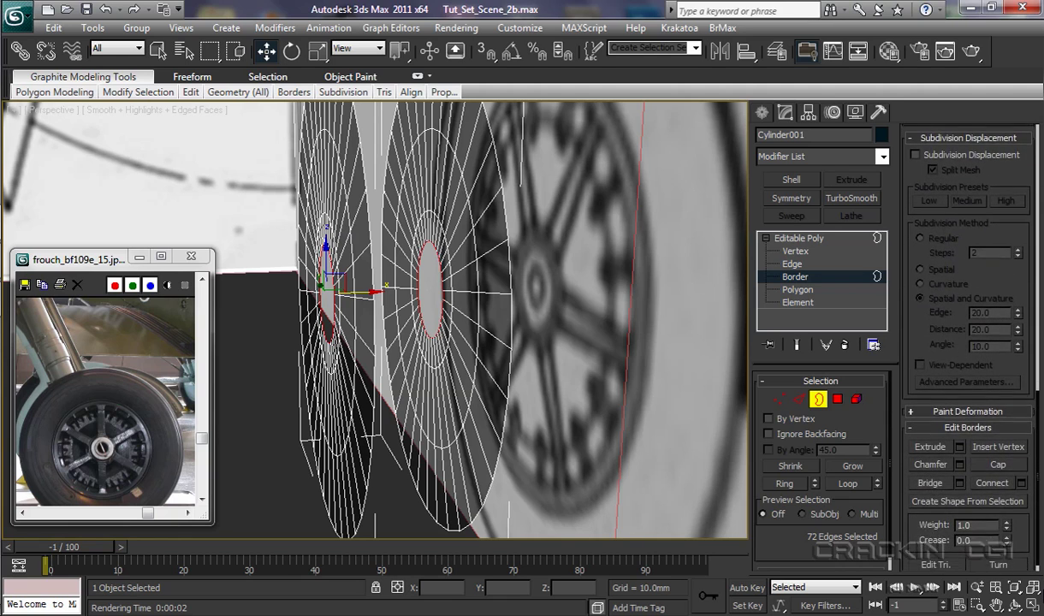
scroll(971, 342, down, 1)
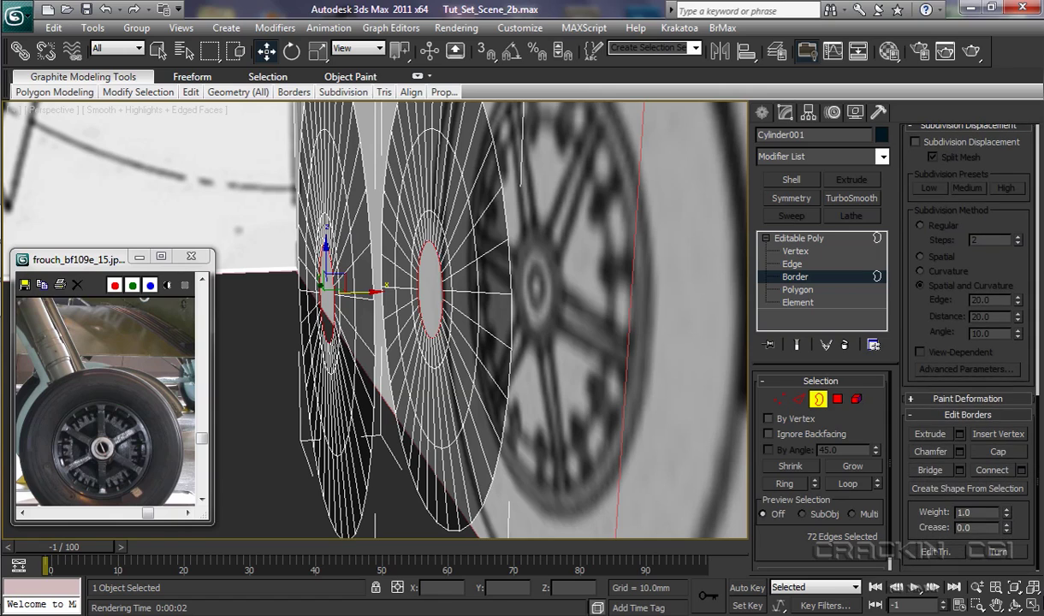
click(942, 471)
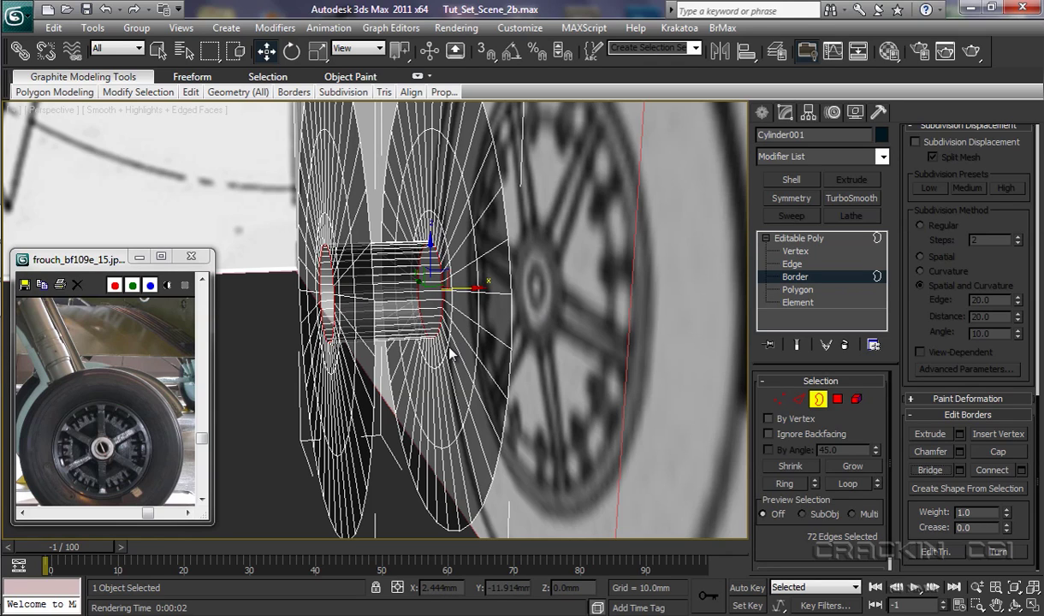
Enable Ignore Backfacing and add a SwiftLoop edge loop in the cap's outermost ring, following the blueprint in the Left view
key(l)
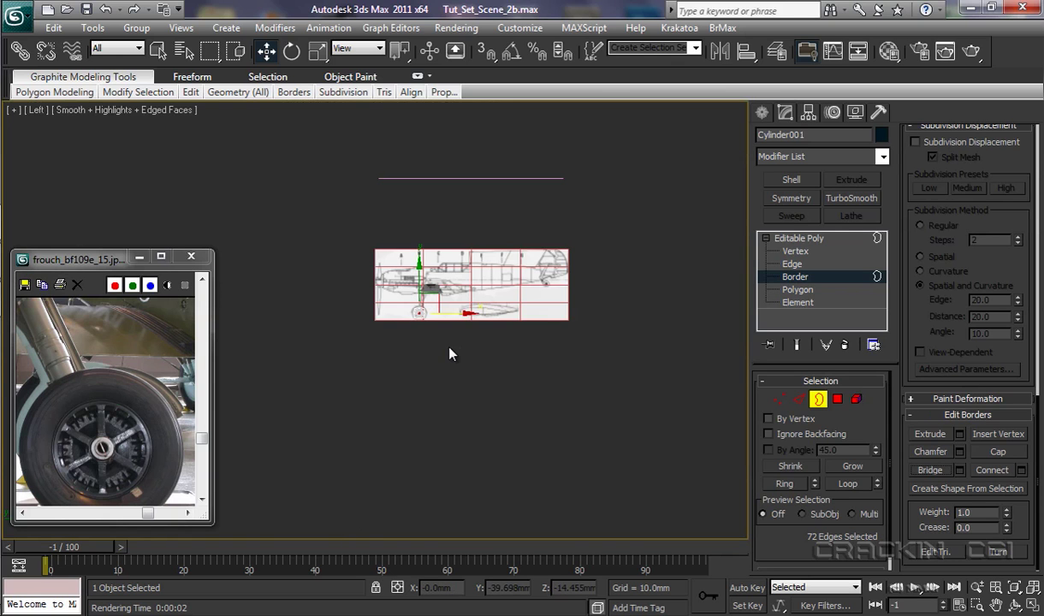
key(z)
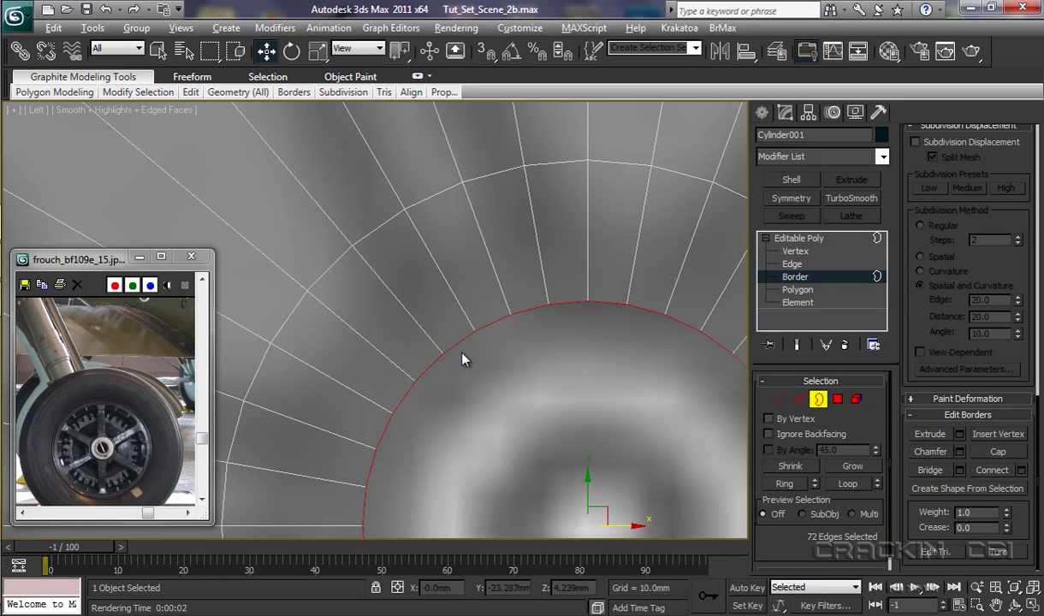
ctrl+alt+middle_drag(462, 353, 463, 513)
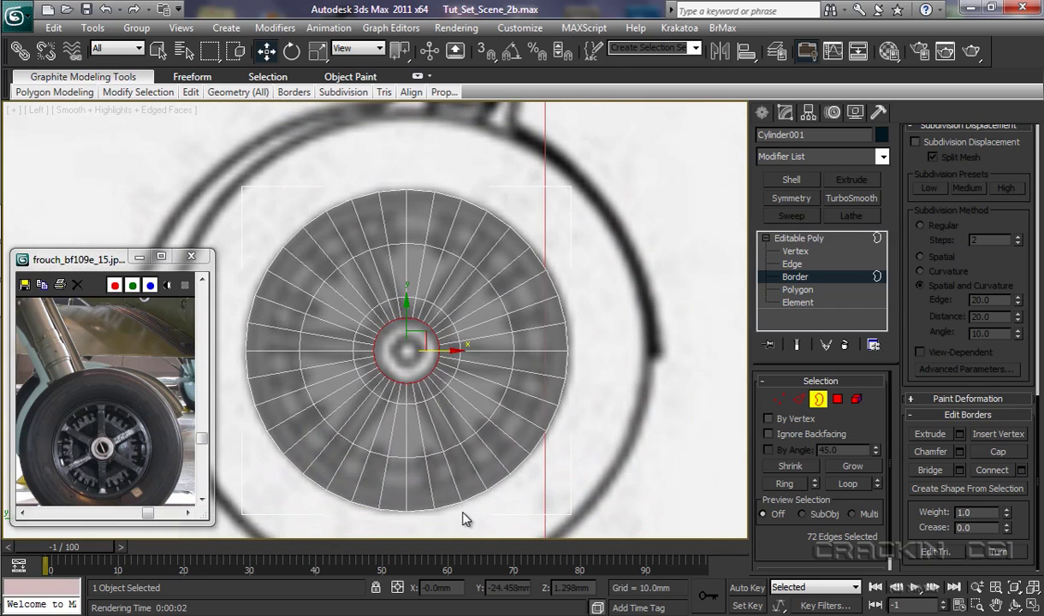
middle_drag(483, 459, 517, 425)
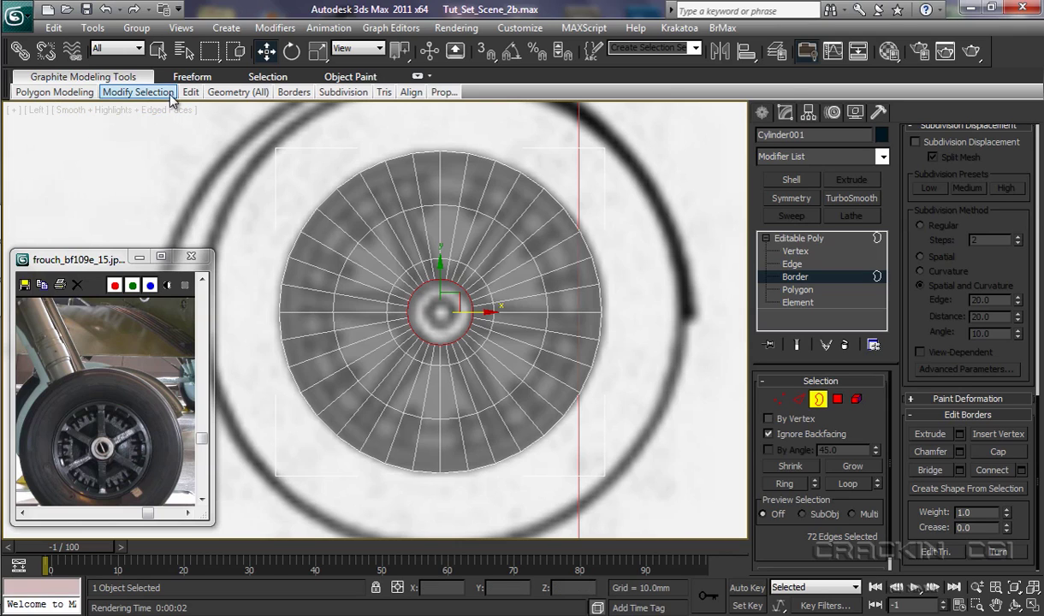
mouse_move(189, 98)
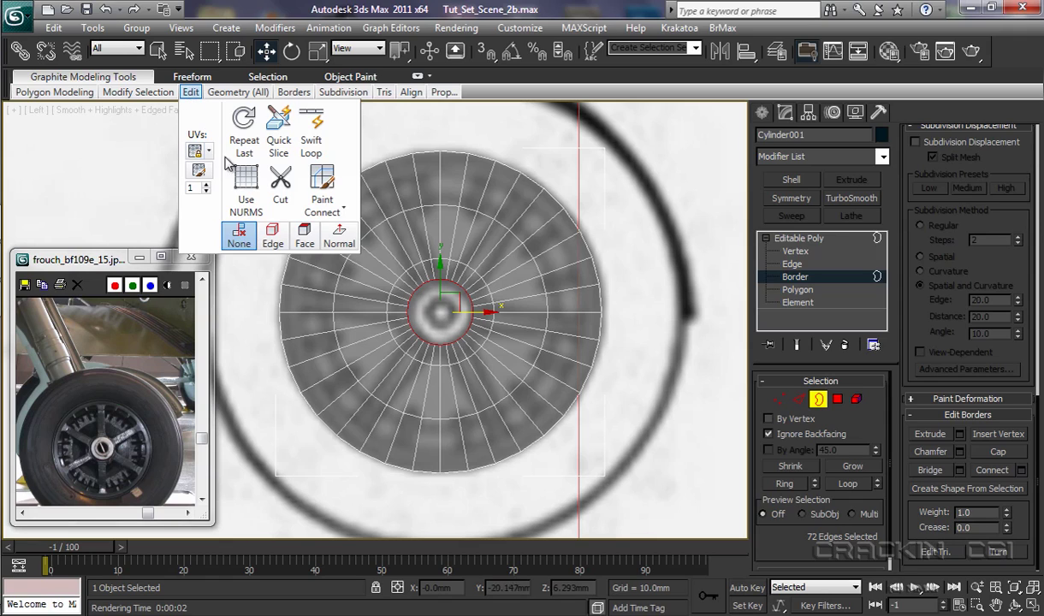
click(311, 136)
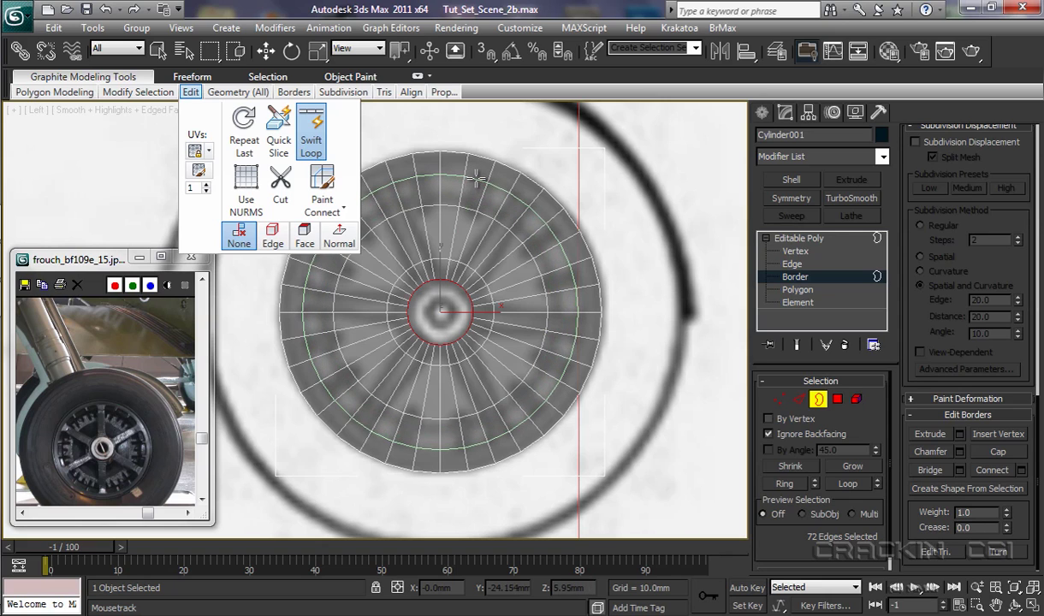
click(478, 176)
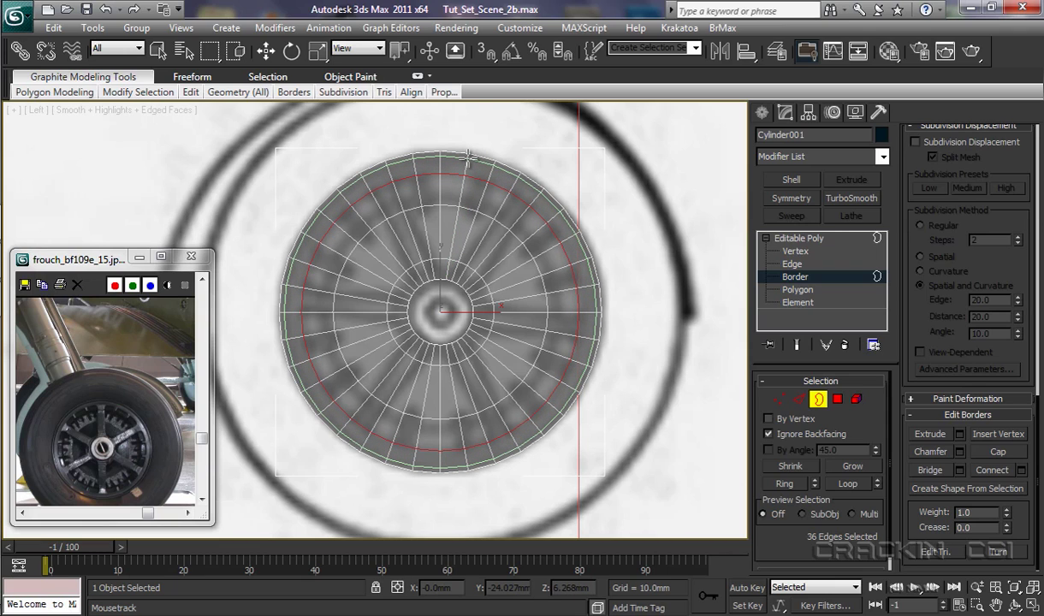
Add another SwiftLoop edge loop just inside the cap's outer rim
click(467, 157)
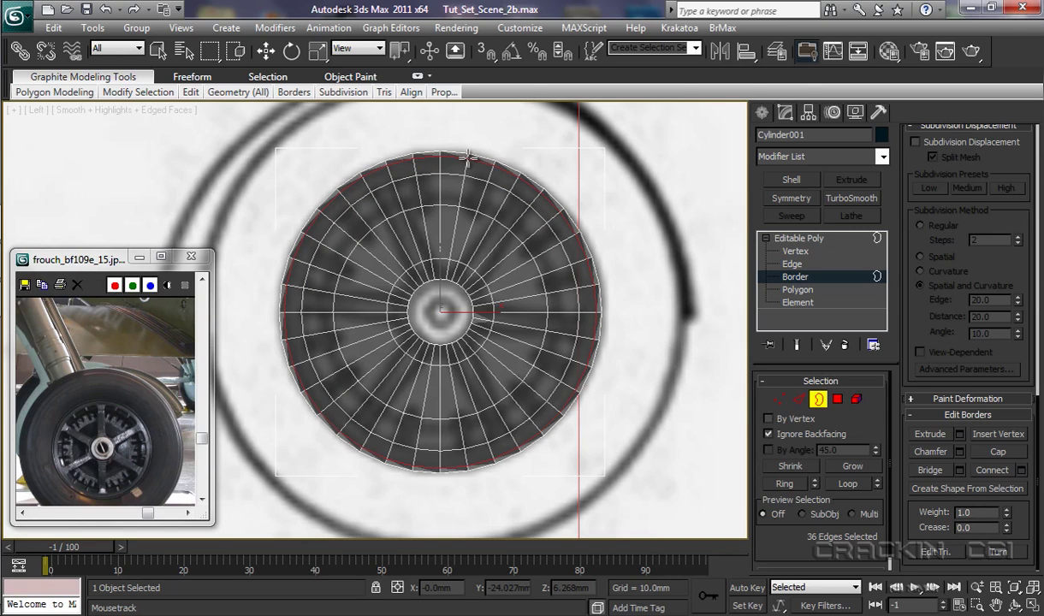
key(w)
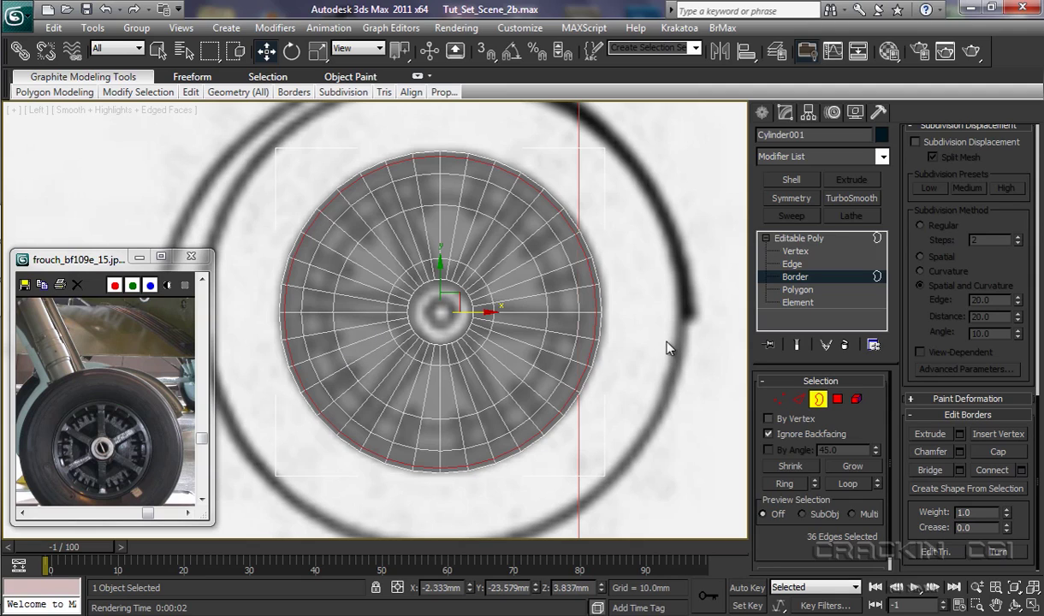
Turn off see-through display and select two full polygon rings on the cap: the ring near the rim and the wide ring around the hub
click(796, 291)
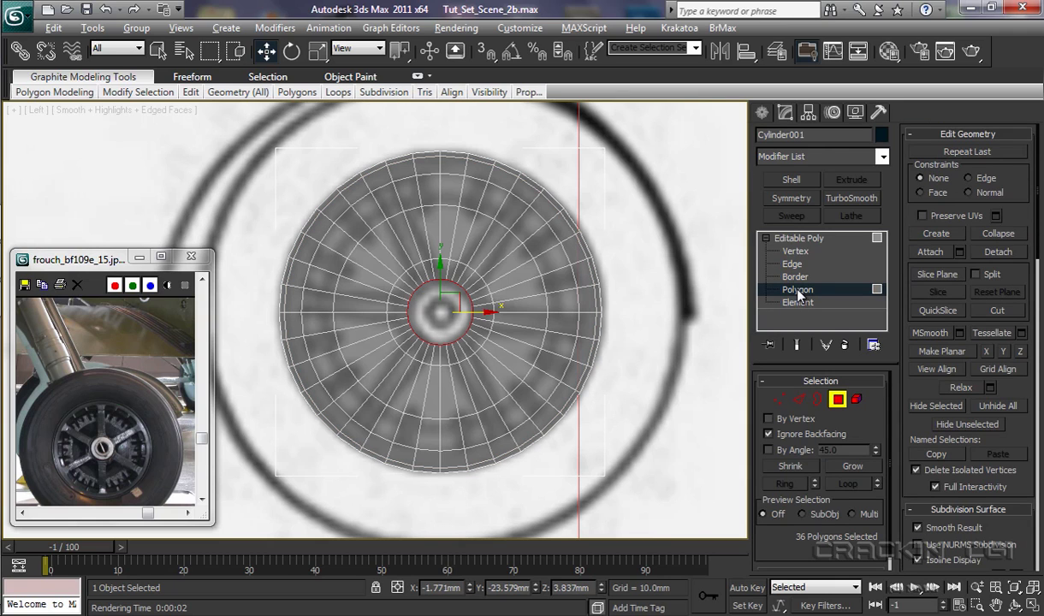
key(alt+x)
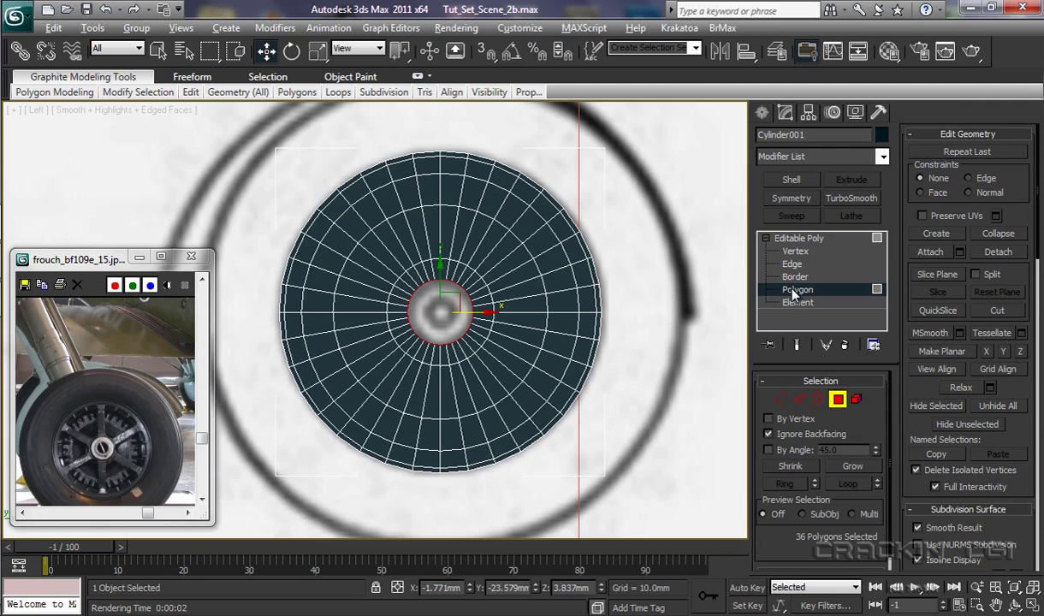
click(299, 354)
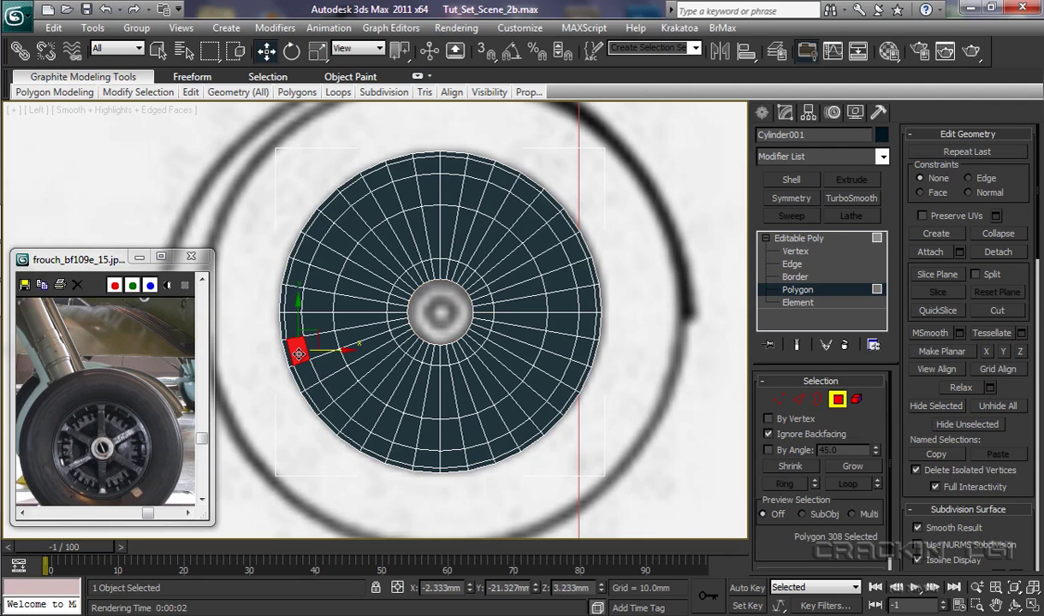
ctrl+click(357, 337)
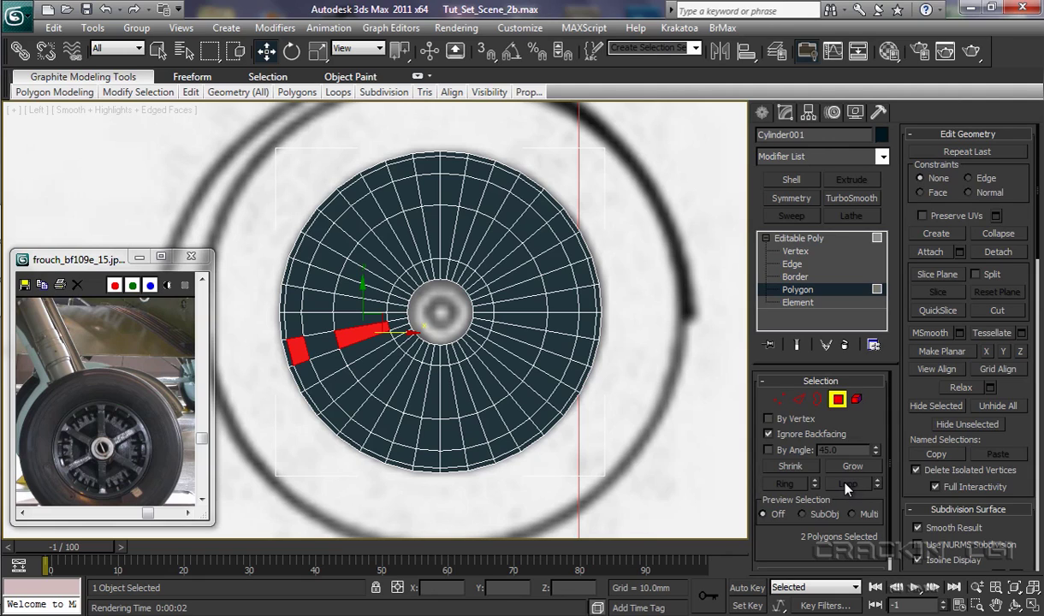
shift+click(297, 330)
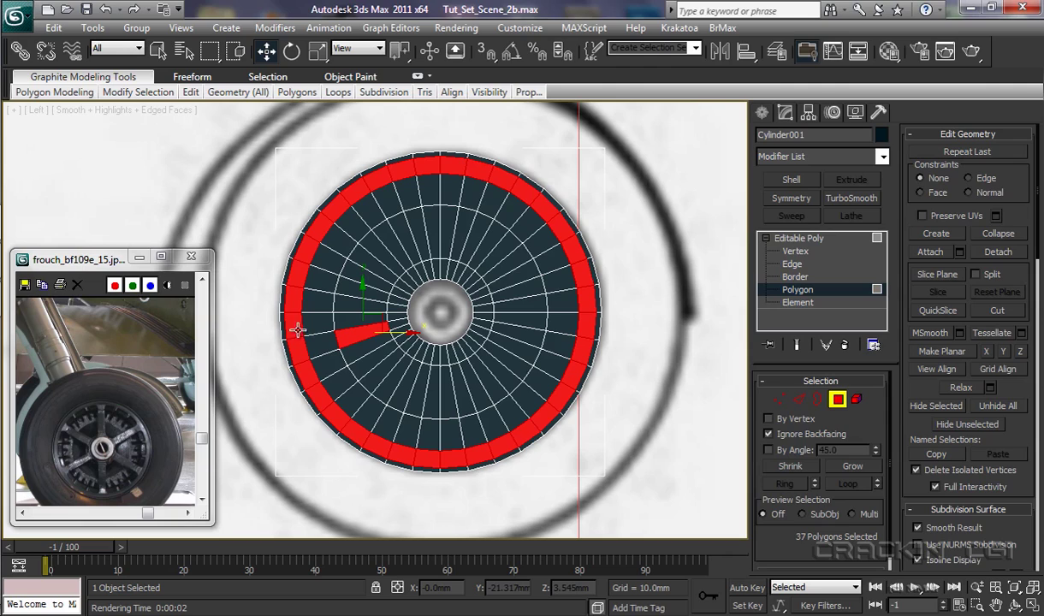
shift+click(354, 321)
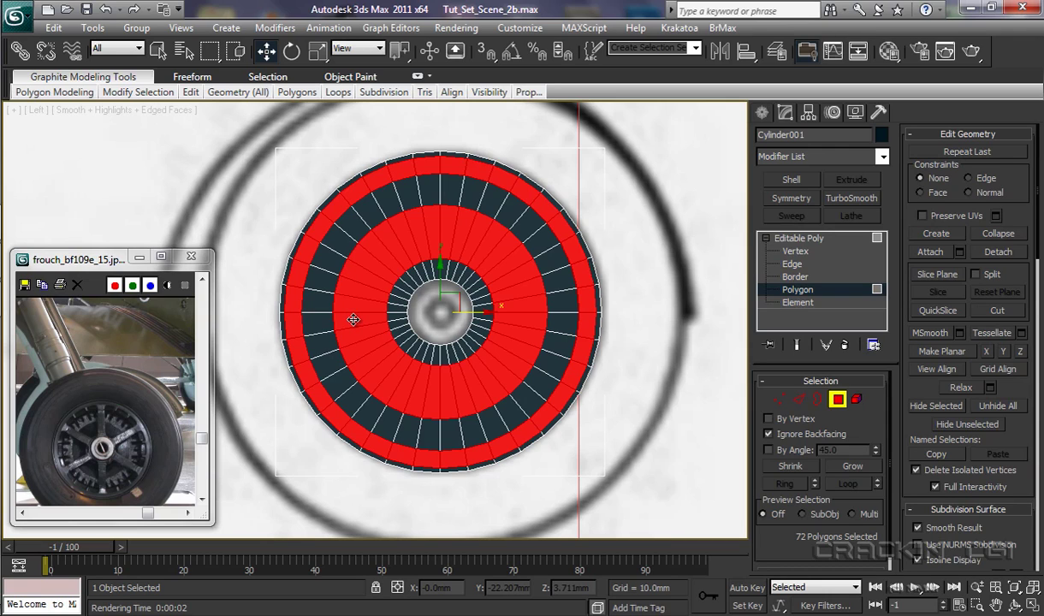
Extrude the two selected polygon rings inward with a height of -0.24 mm
key(p)
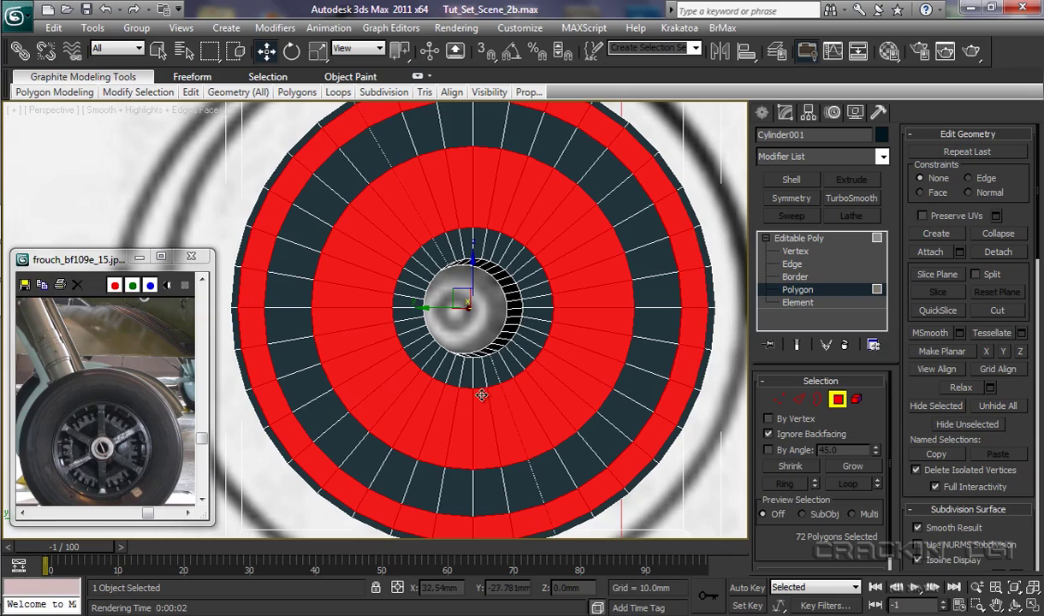
alt+middle_drag(485, 346, 378, 350)
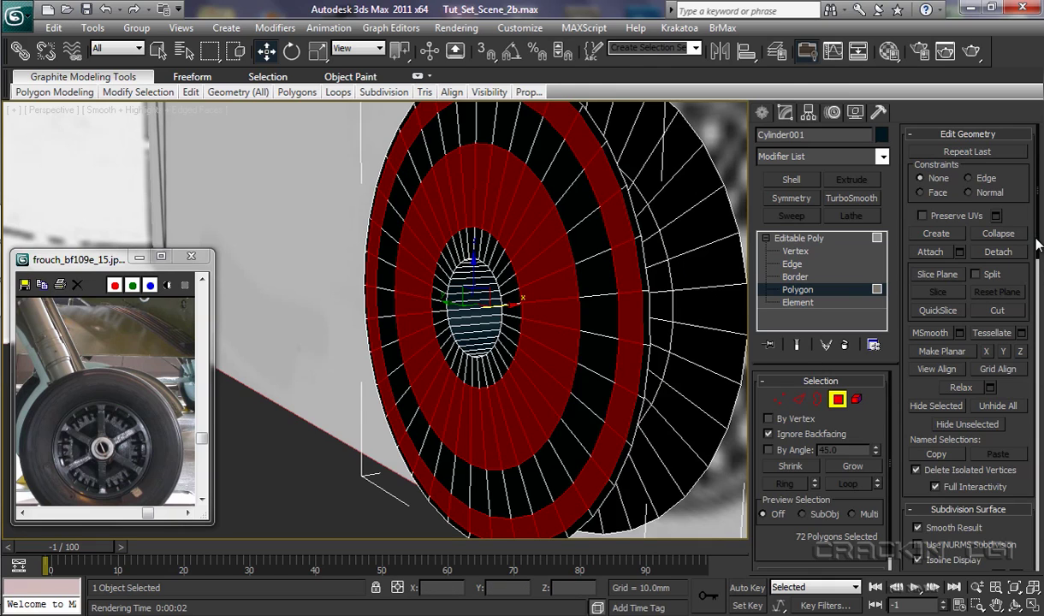
drag(1038, 246, 1041, 513)
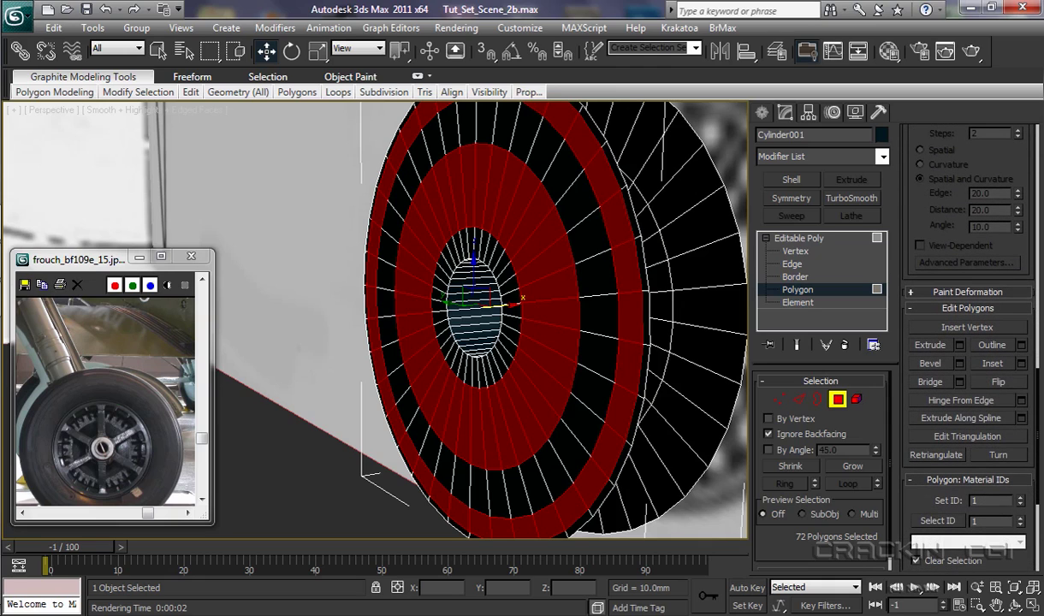
click(960, 345)
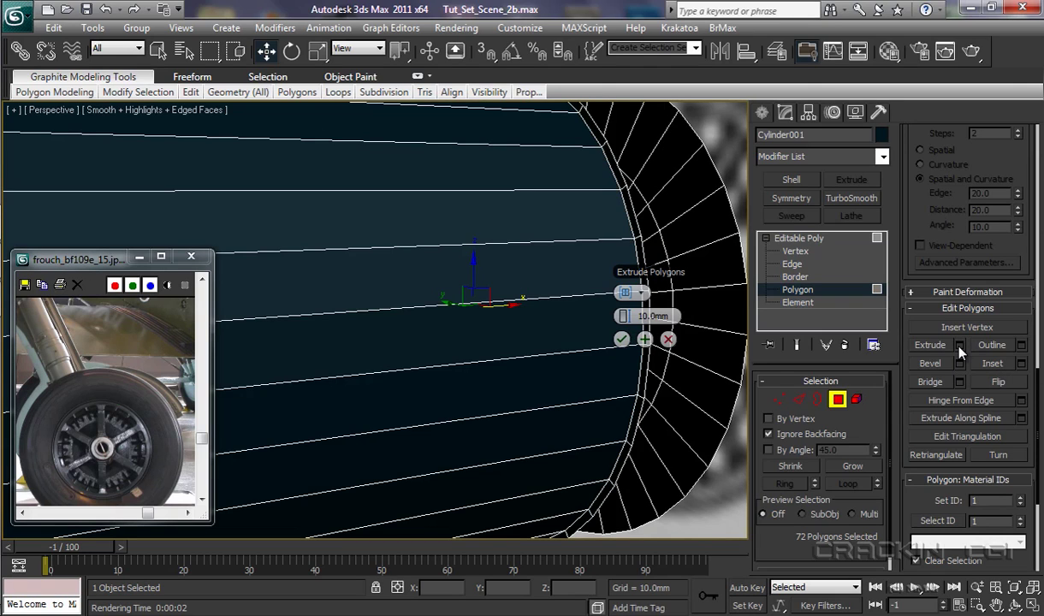
right_click(626, 319)
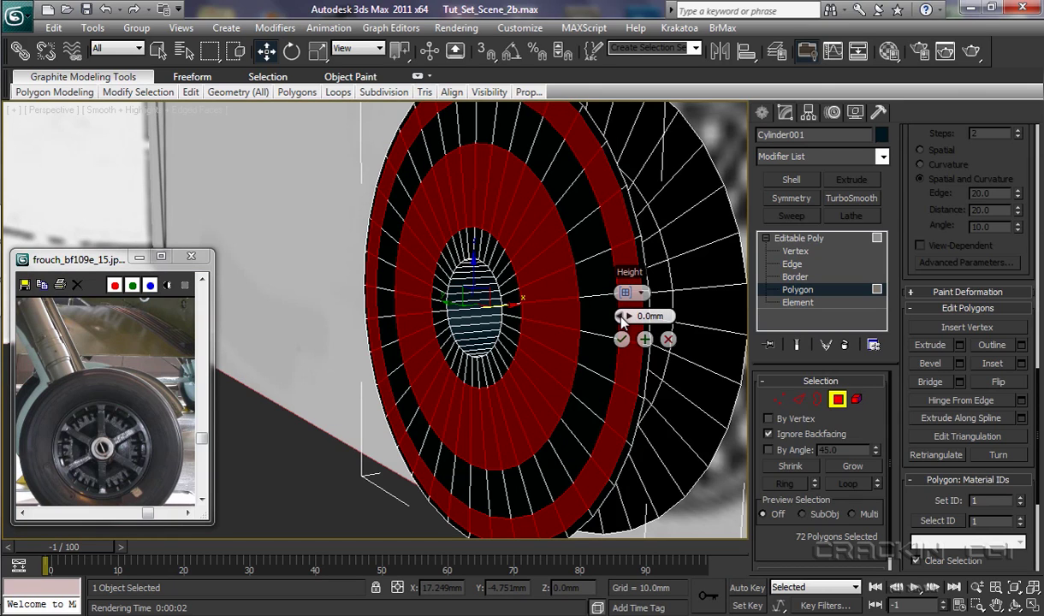
click(622, 318)
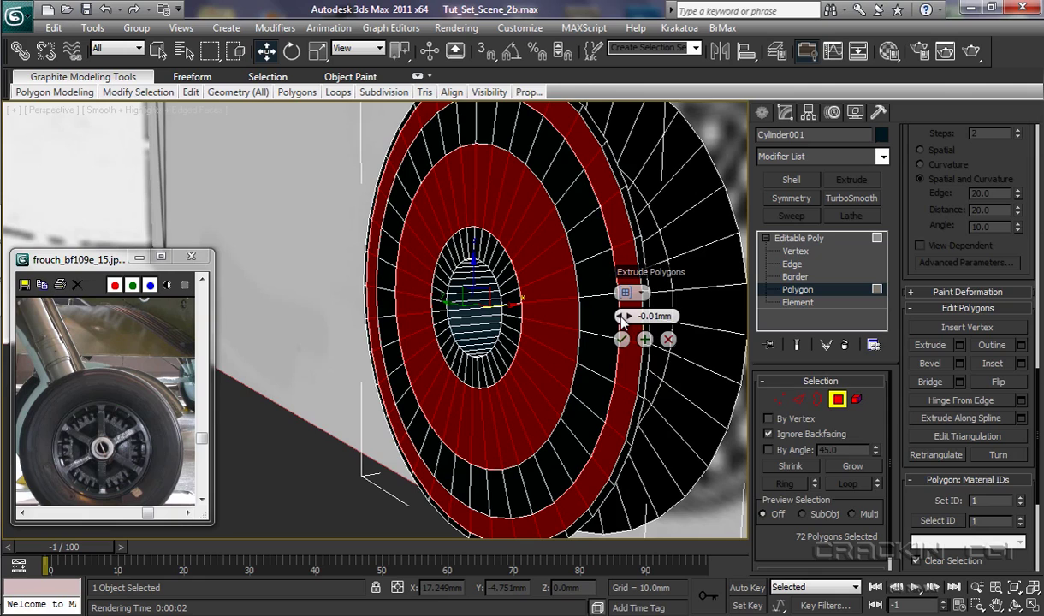
drag(622, 319, 623, 321)
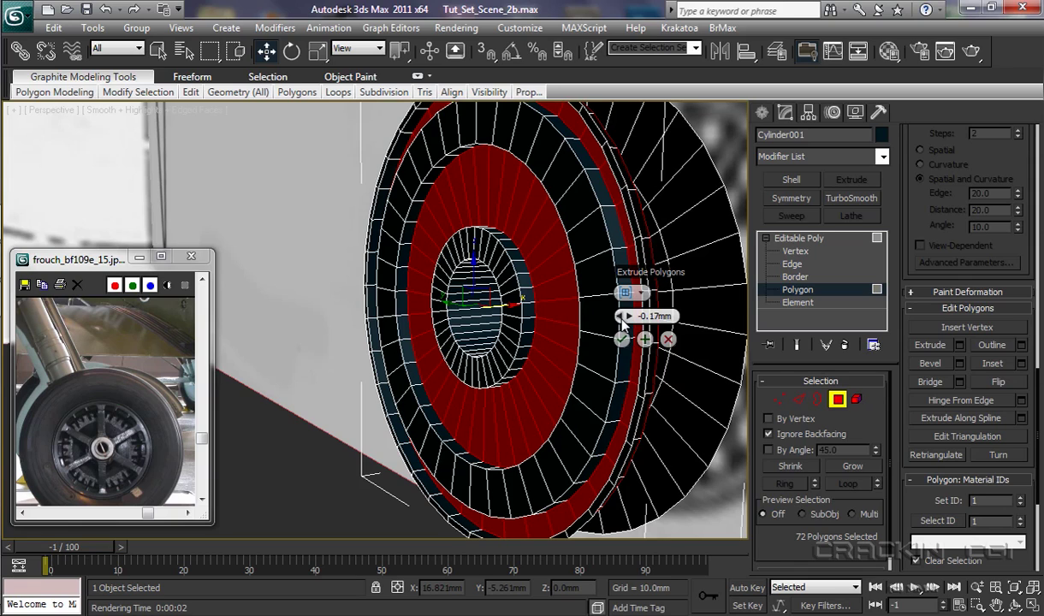
click(621, 318)
drag(620, 318, 621, 319)
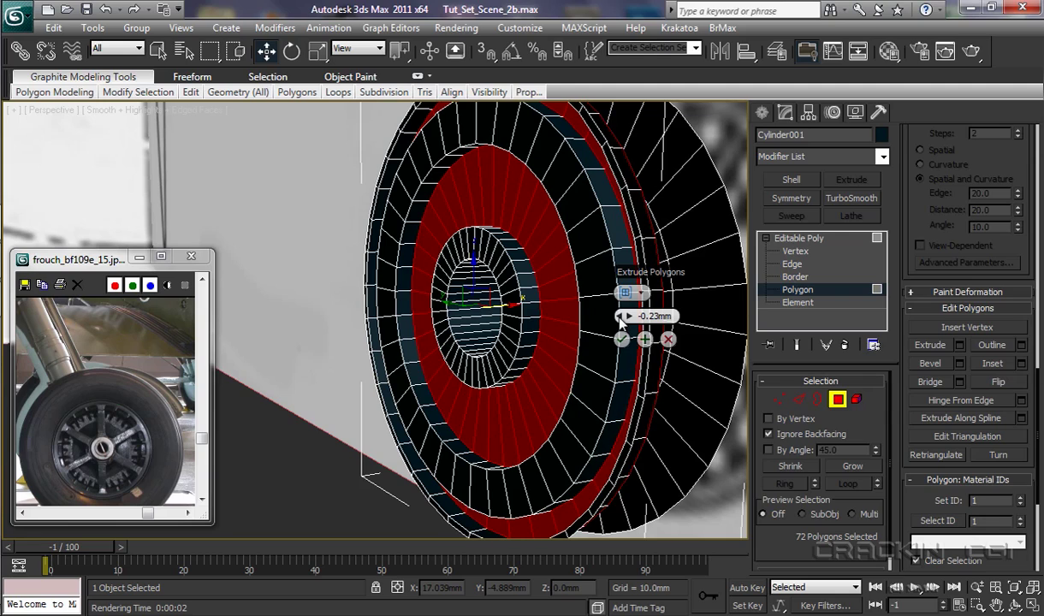
click(621, 318)
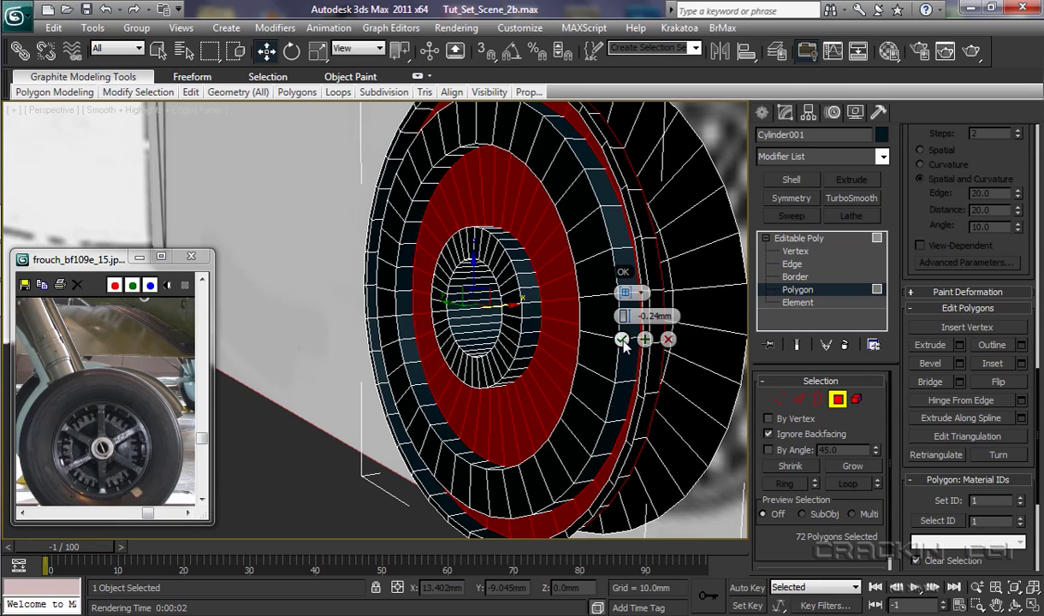
click(622, 340)
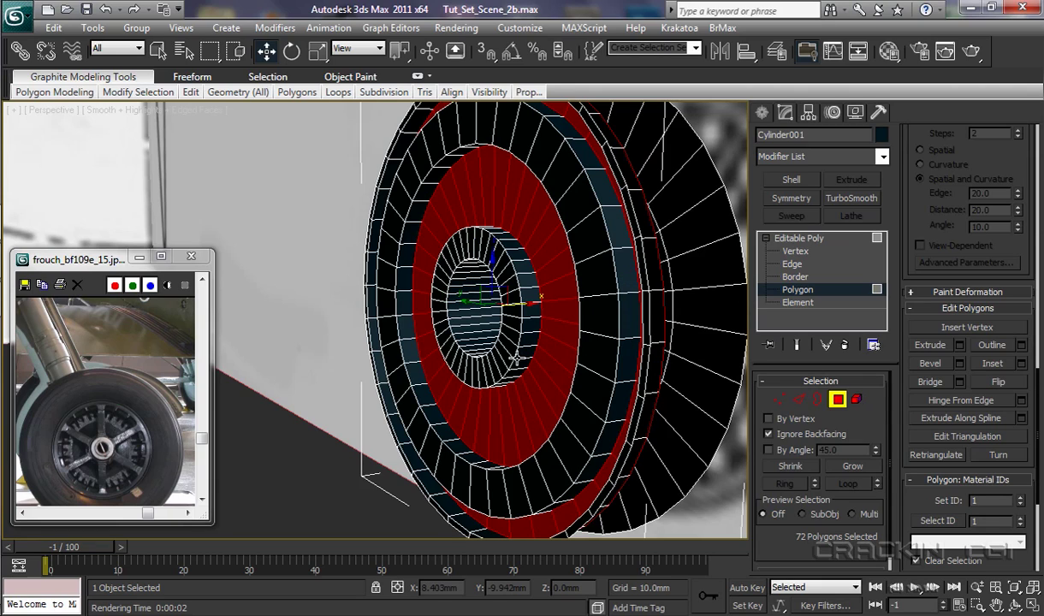
Select the polygon ring around the central hole and move it outward along X to about -2.499 mm
alt+middle_drag(494, 342, 625, 352)
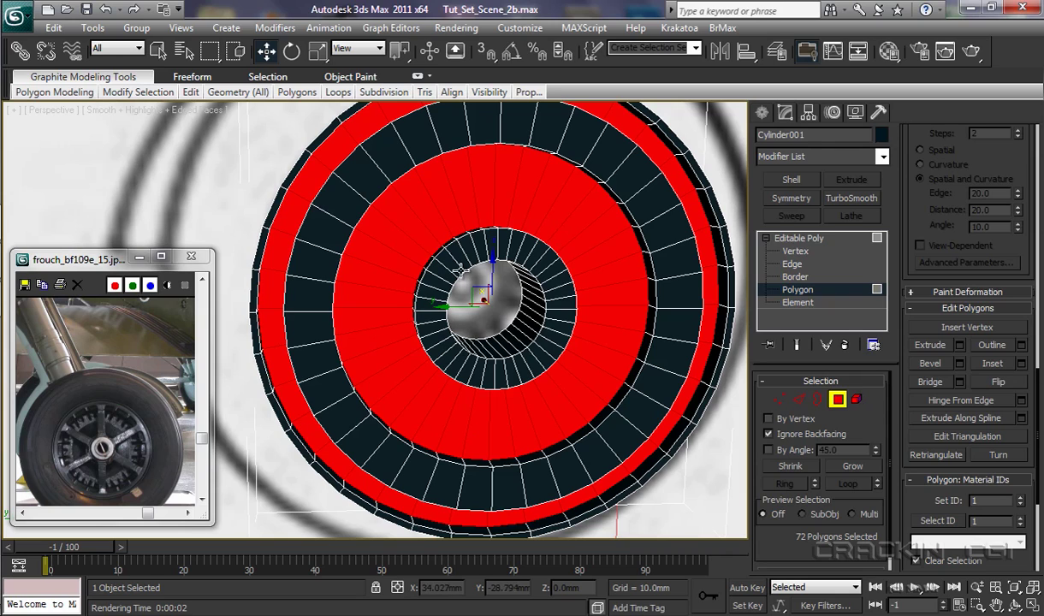
click(426, 317)
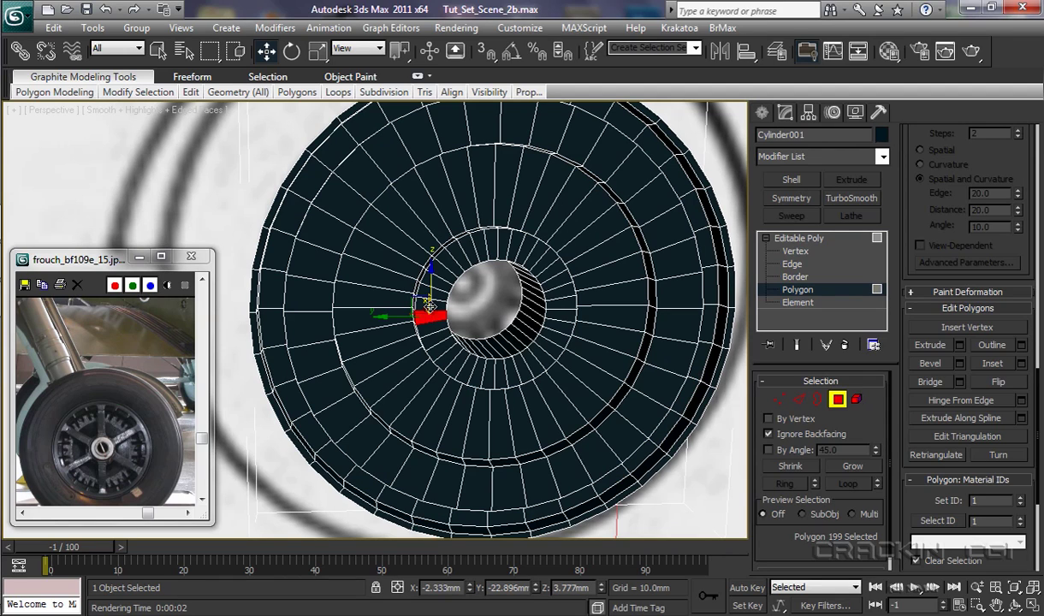
shift+click(414, 292)
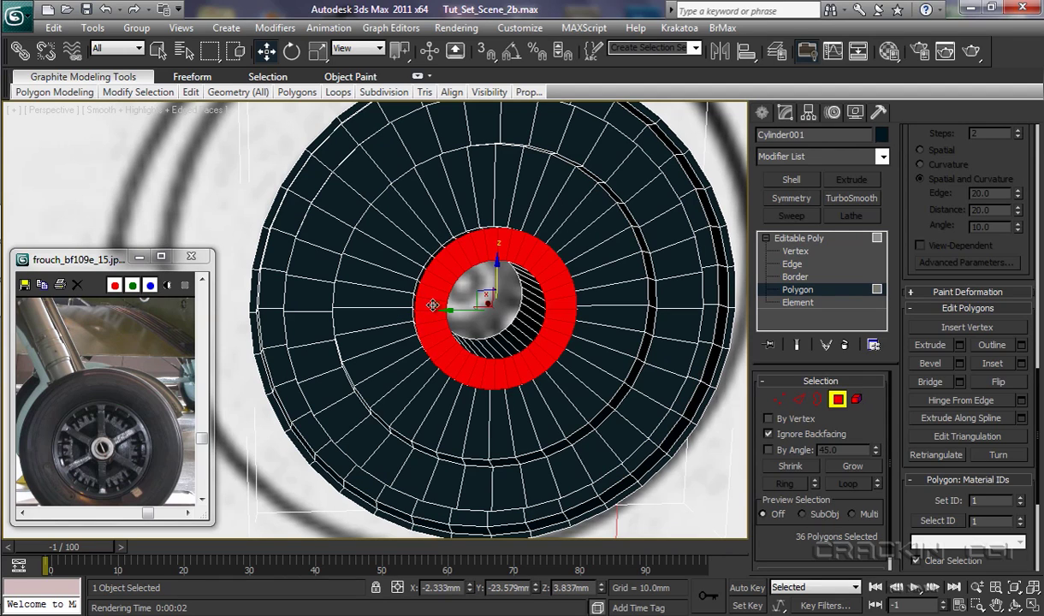
alt+middle_drag(512, 356, 403, 350)
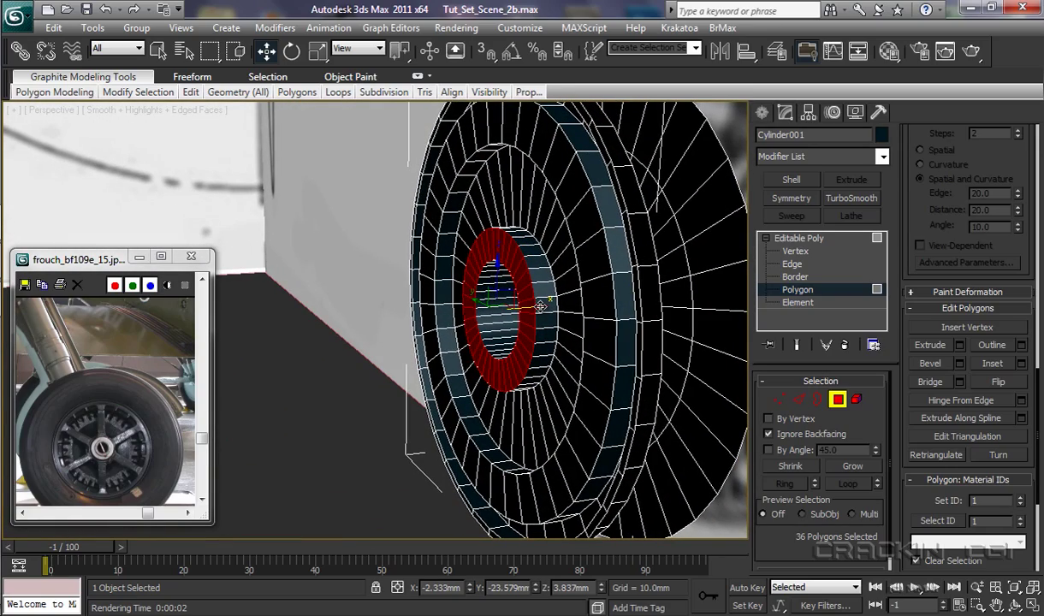
drag(541, 306, 520, 366)
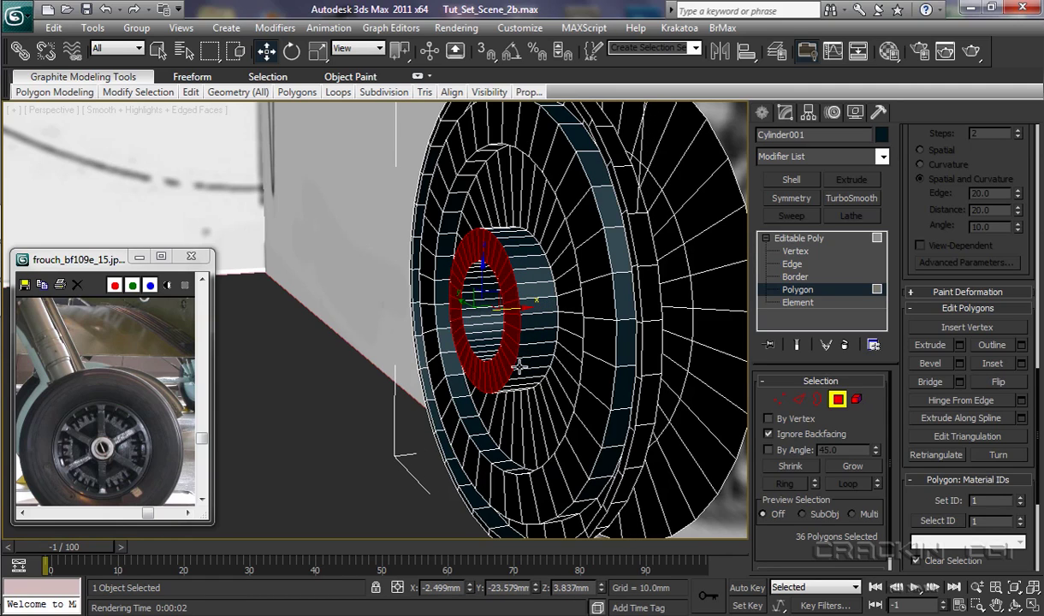
Add a SwiftLoop edge loop through the raised ring between the two recessed rings
alt+middle_drag(521, 367, 580, 358)
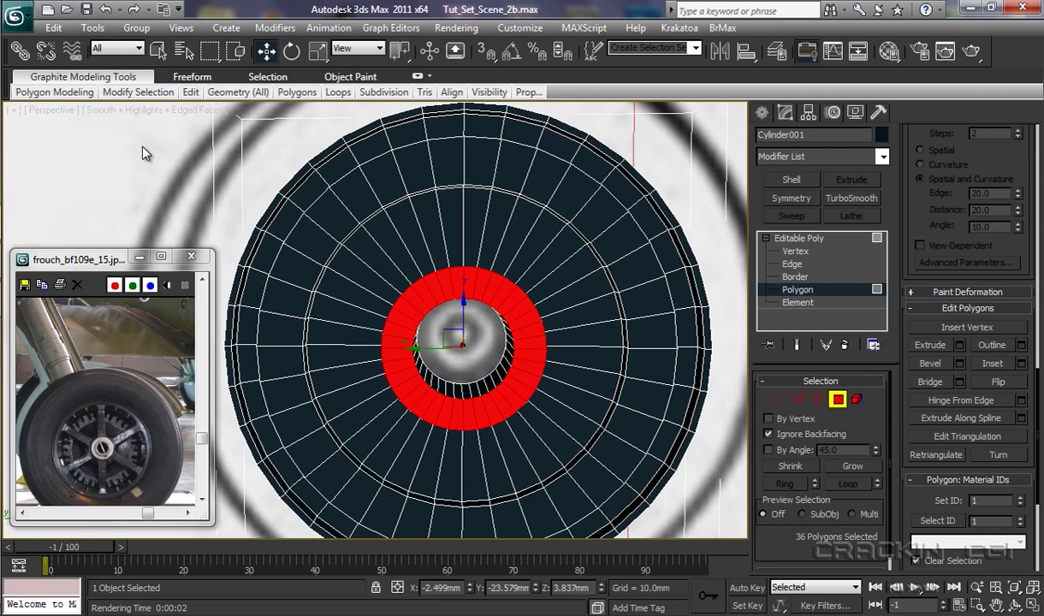
mouse_move(200, 97)
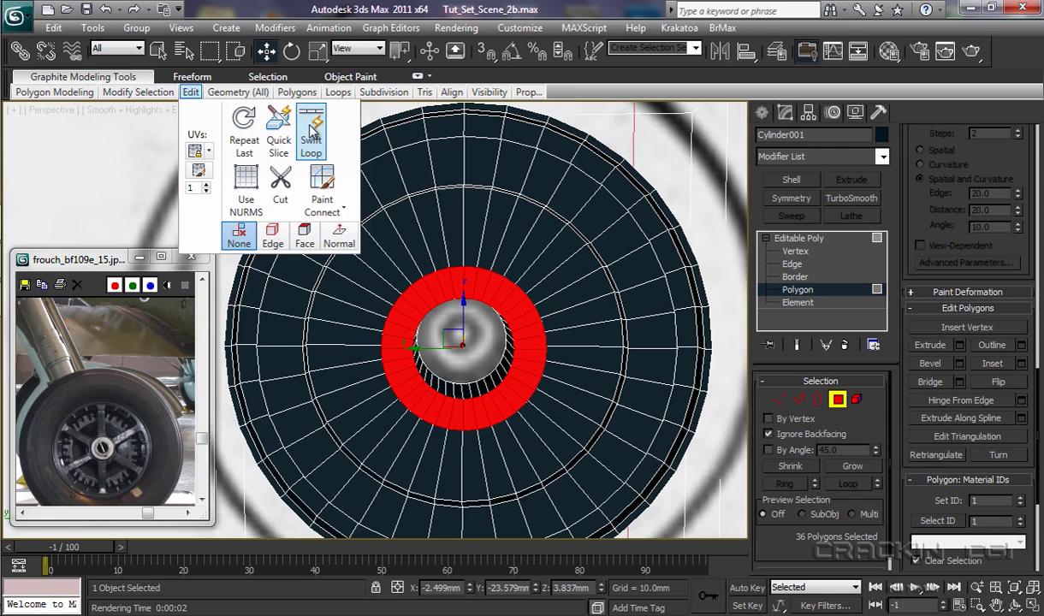
click(310, 130)
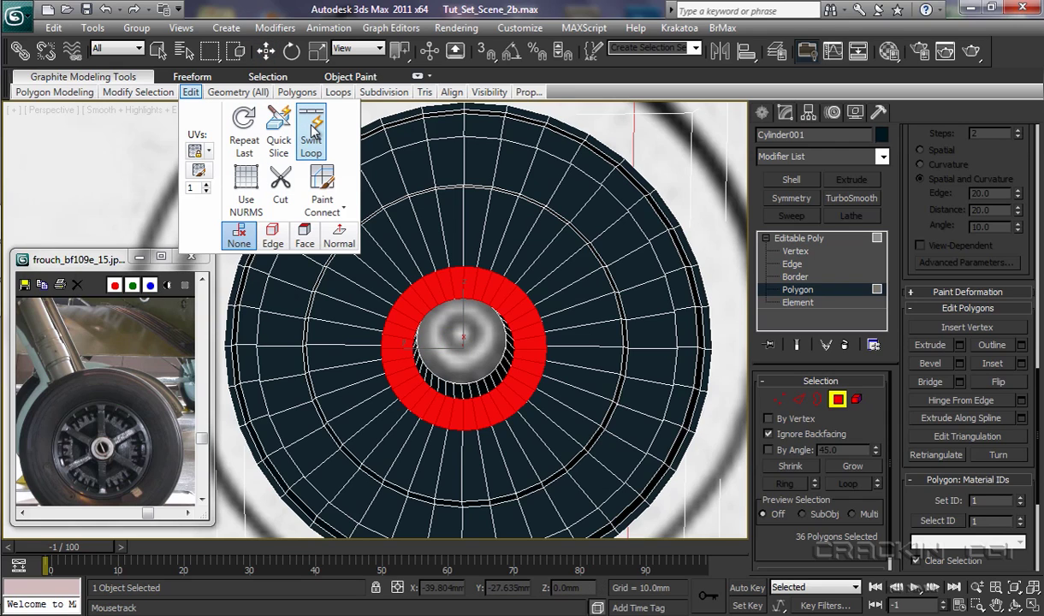
click(434, 171)
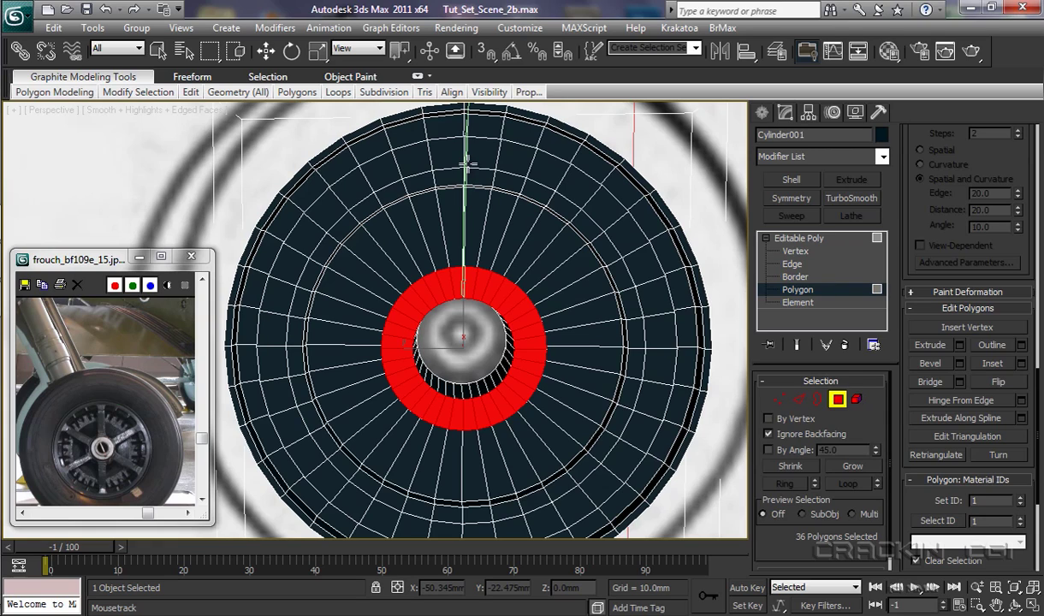
key(w)
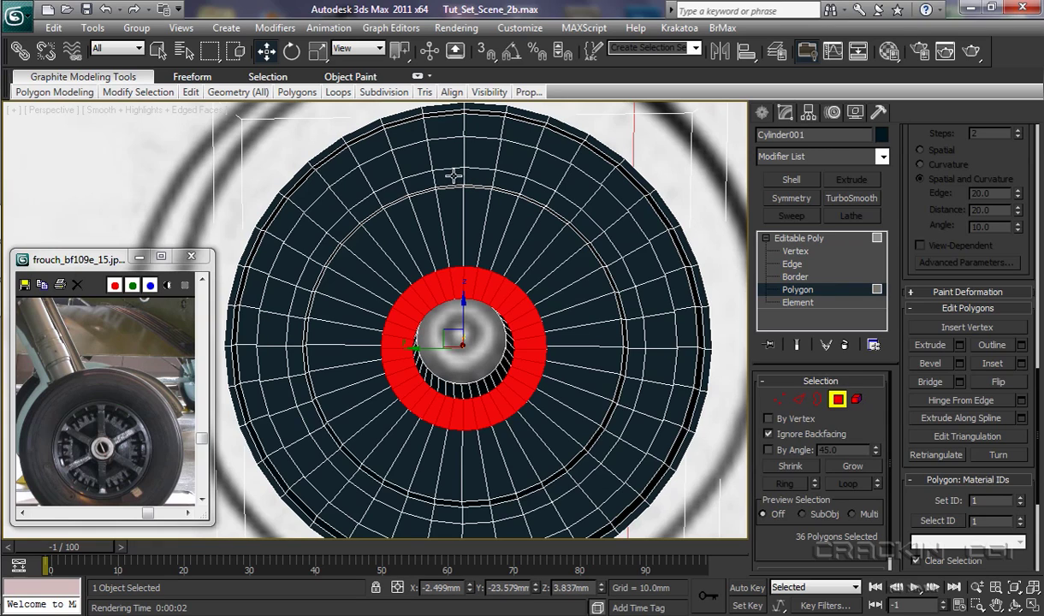
Select the new edge loop and the raised ring's outer edge loop, and connect them with 3 segments and an adjusted slide
click(792, 263)
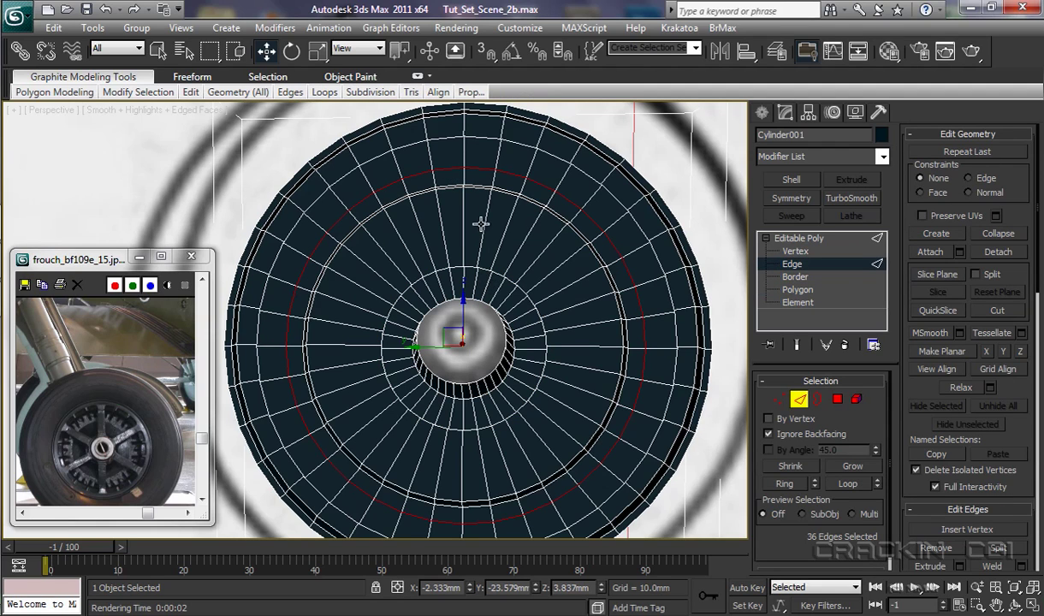
ctrl+click(445, 138)
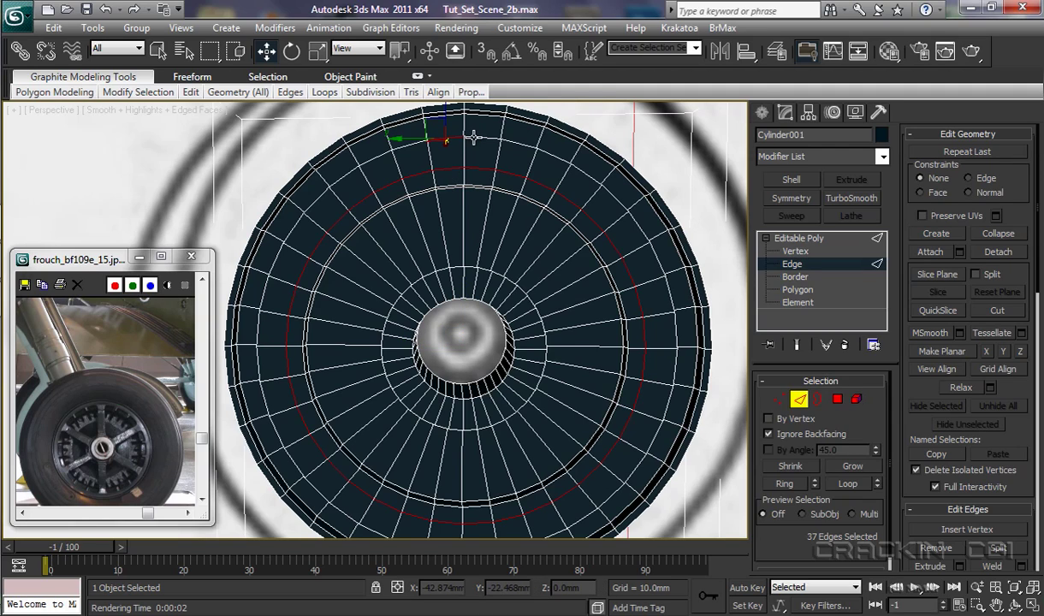
shift+click(473, 137)
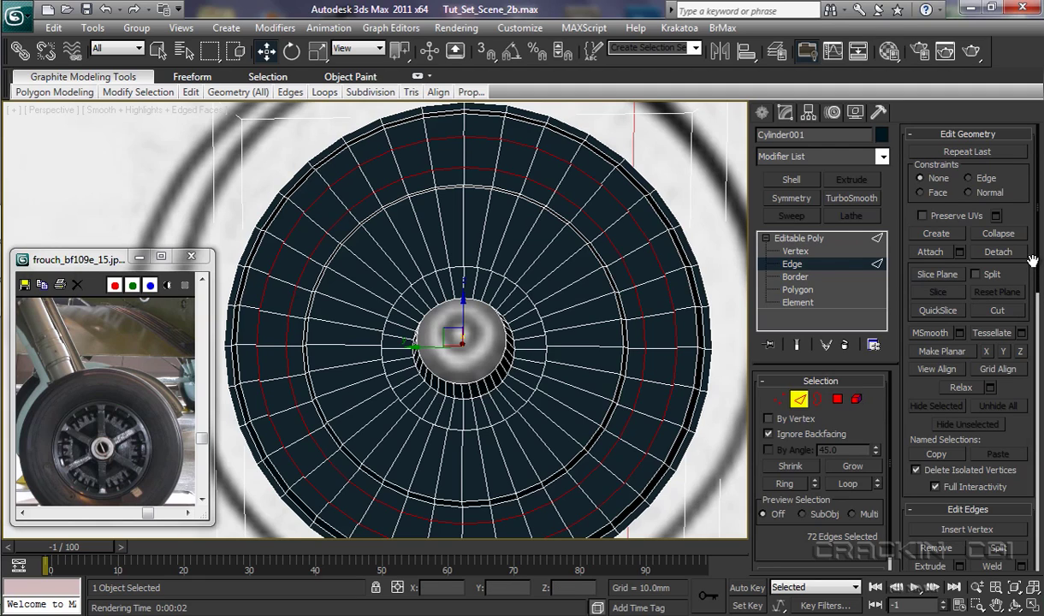
drag(1037, 270, 1038, 390)
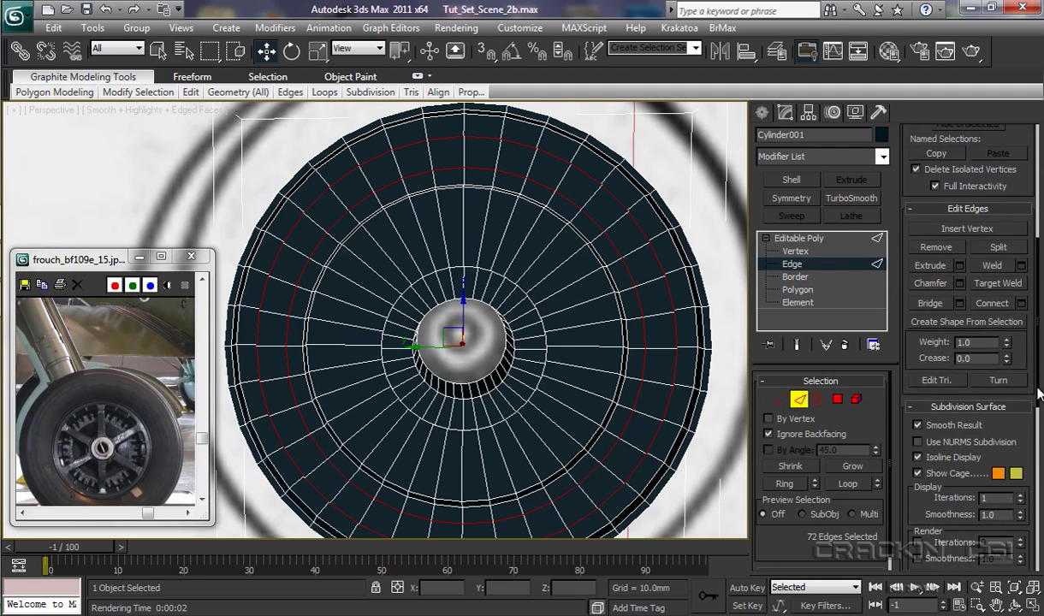
click(1021, 305)
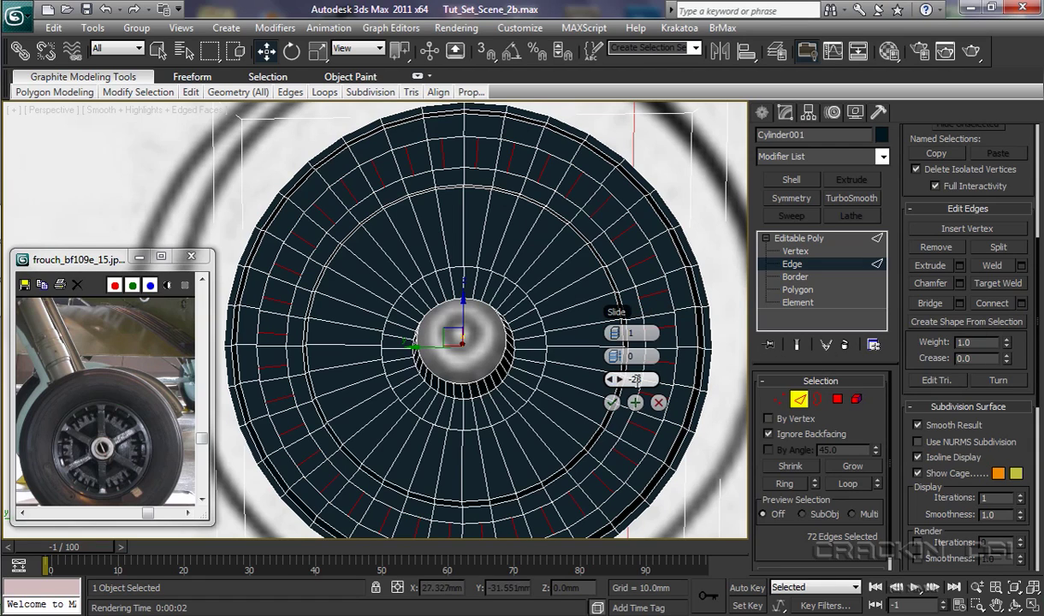
click(621, 335)
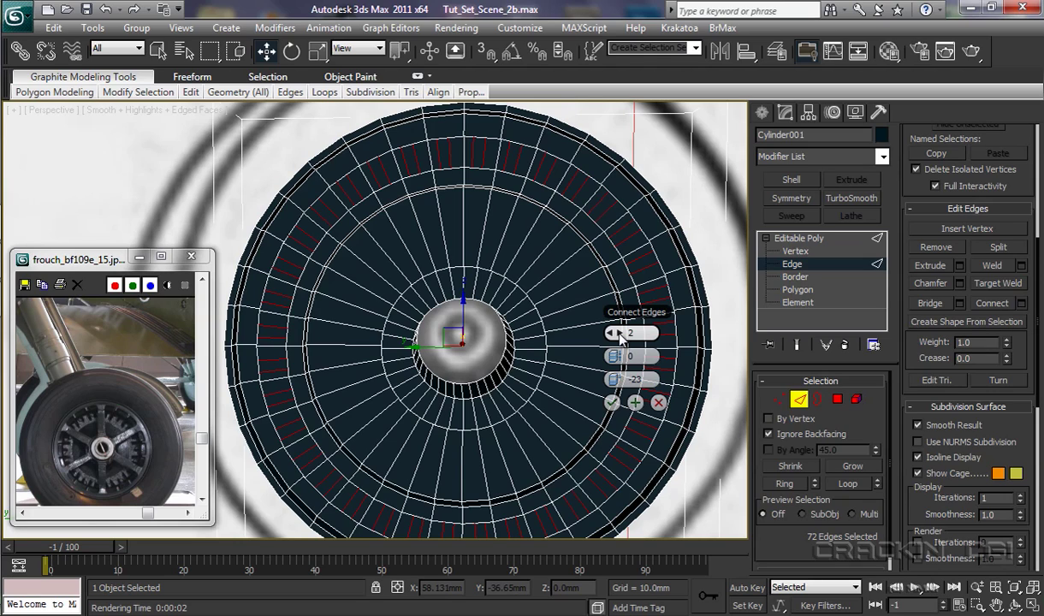
click(621, 336)
click(621, 335)
click(612, 336)
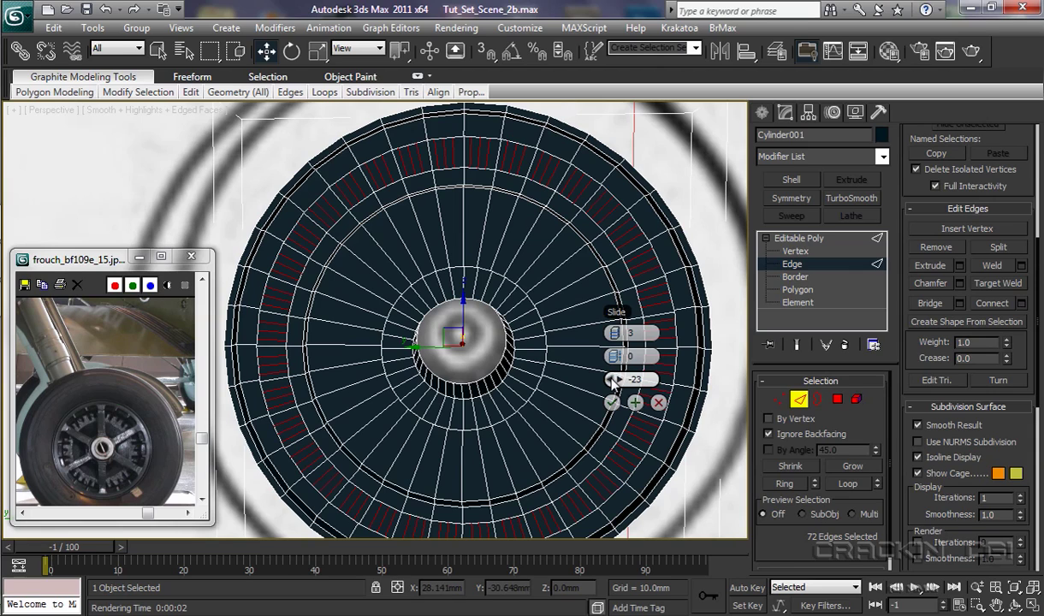
drag(612, 379, 715, 382)
click(612, 403)
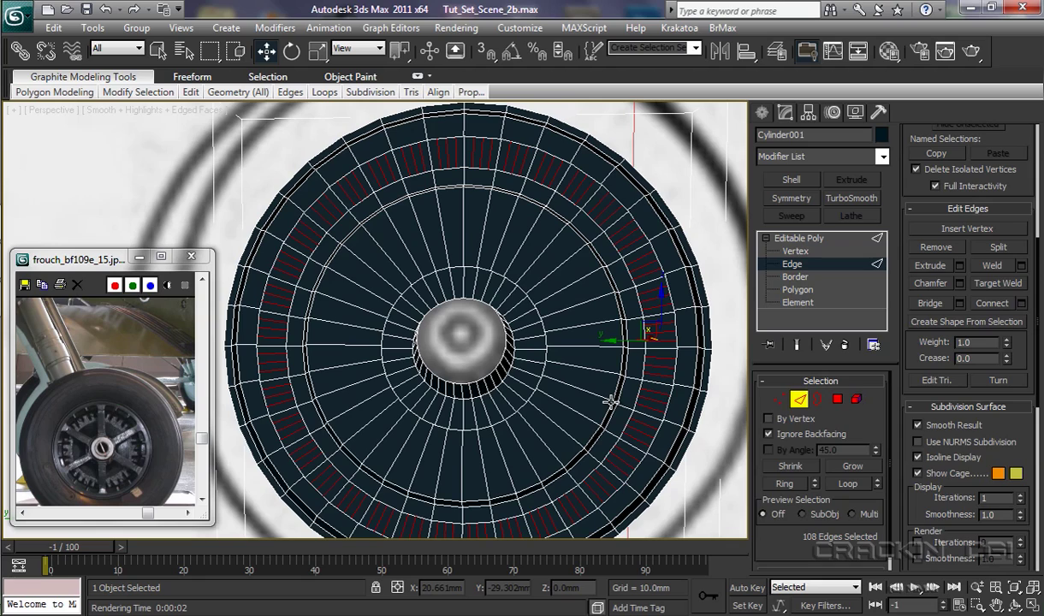